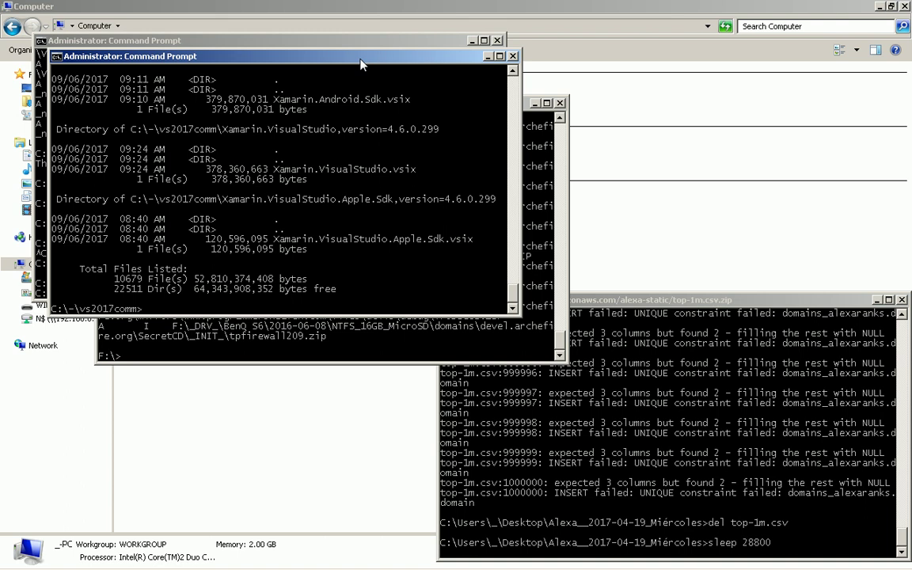
Run "explorer ." in the command prompt to open the current vs2017comm directory in File Explorer.
{"action": "type", "text": "exploer ."}
{"action": "key", "text": "BackSpace"}
{"action": "key", "text": "BackSpace"}
{"action": "type", "text": "rer ."}
{"action": "key", "text": "Return"}
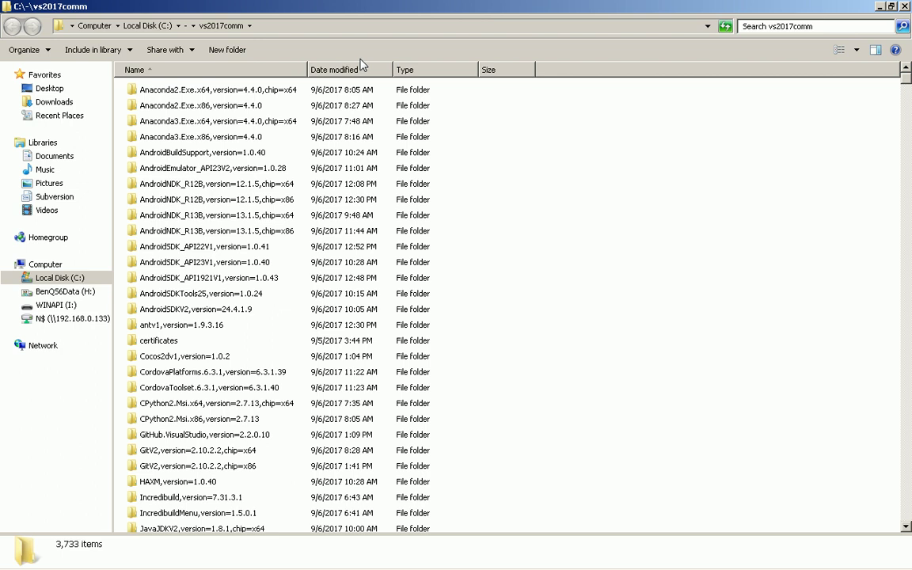
Look inside the Anaconda2.Exe.x64 and Anaconda2.Exe.x86 folders, returning to the vs2017comm folder after each.
{"action": "key", "text": "Down"}
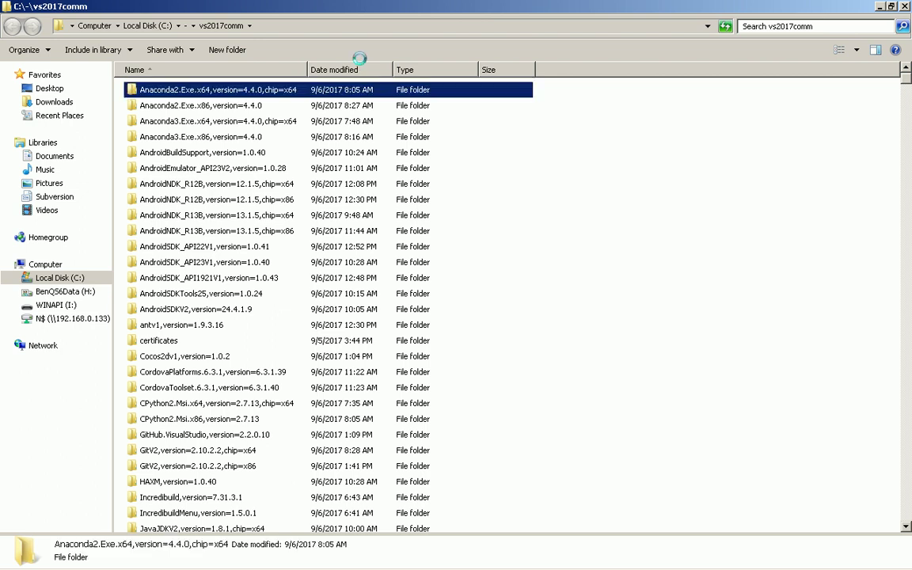
{"action": "key", "text": "Return"}
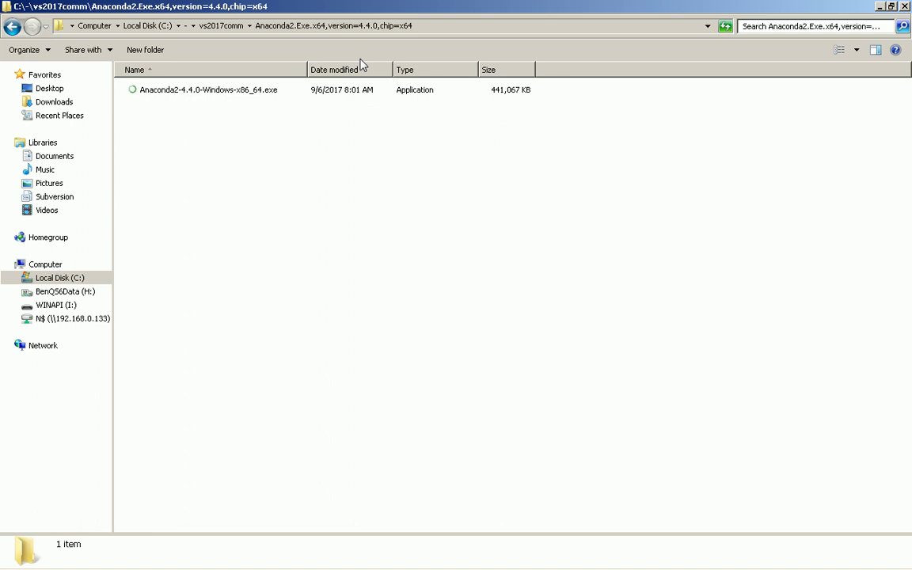
{"action": "key", "text": "BackSpace"}
{"action": "key", "text": "Down"}
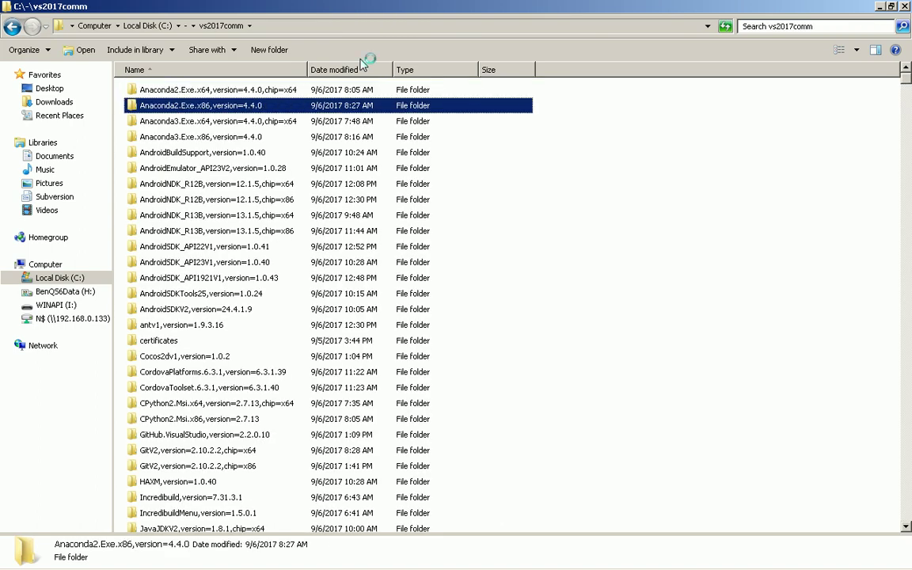
{"action": "key", "text": "Return"}
{"action": "key", "text": "BackSpace"}
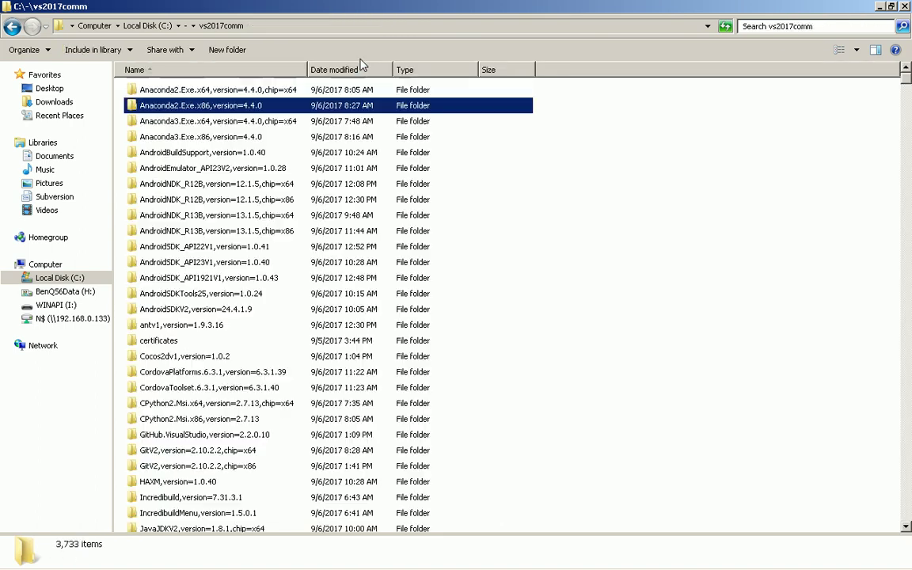
Open the nested vs2017comm folder located near the end of the file listing.
{"action": "key", "text": "End"}
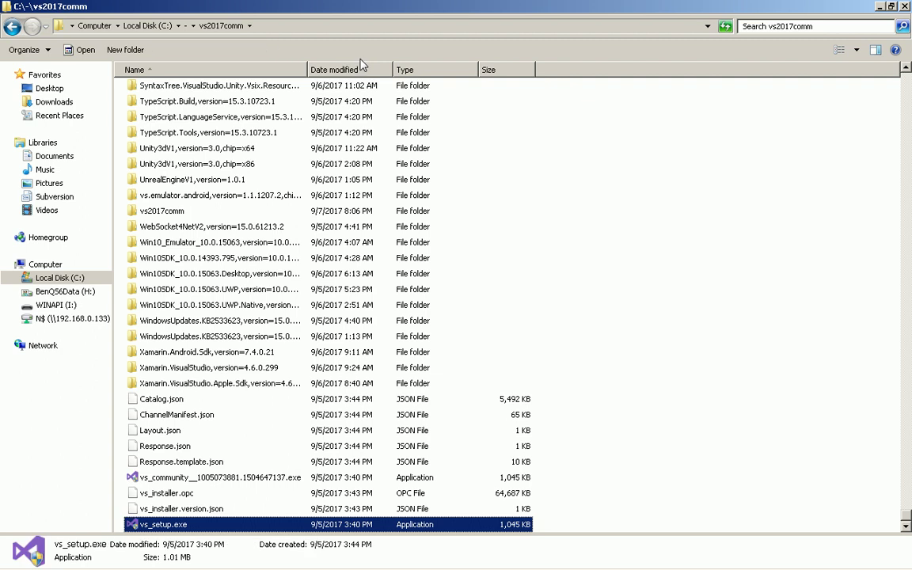
{"action": "key", "text": "Up"}
{"action": "key", "text": "Up"}
{"action": "key", "text": "Up"}
{"action": "key", "text": "Up"}
{"action": "key", "text": "Up"}
{"action": "key", "text": "Up"}
{"action": "key", "text": "Up"}
{"action": "key", "text": "Up"}
{"action": "key", "text": "Up"}
{"action": "key", "text": "Up"}
{"action": "key", "text": "Up"}
{"action": "key", "text": "Up"}
{"action": "key", "text": "Up"}
{"action": "key", "text": "Up"}
{"action": "key", "text": "Up"}
{"action": "key", "text": "Up"}
{"action": "key", "text": "Up"}
{"action": "key", "text": "Up"}
{"action": "key", "text": "Up"}
{"action": "key", "text": "Up"}
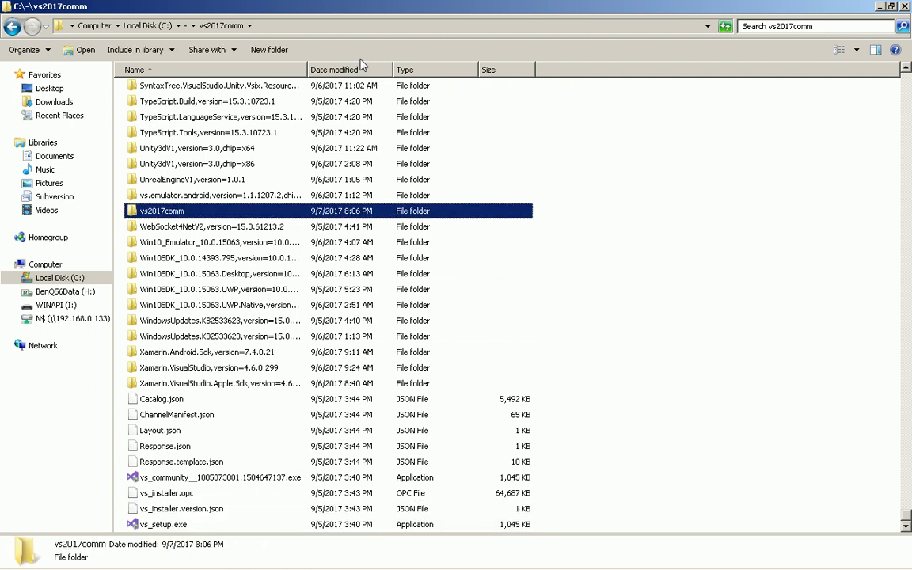
{"action": "key", "text": "Return"}
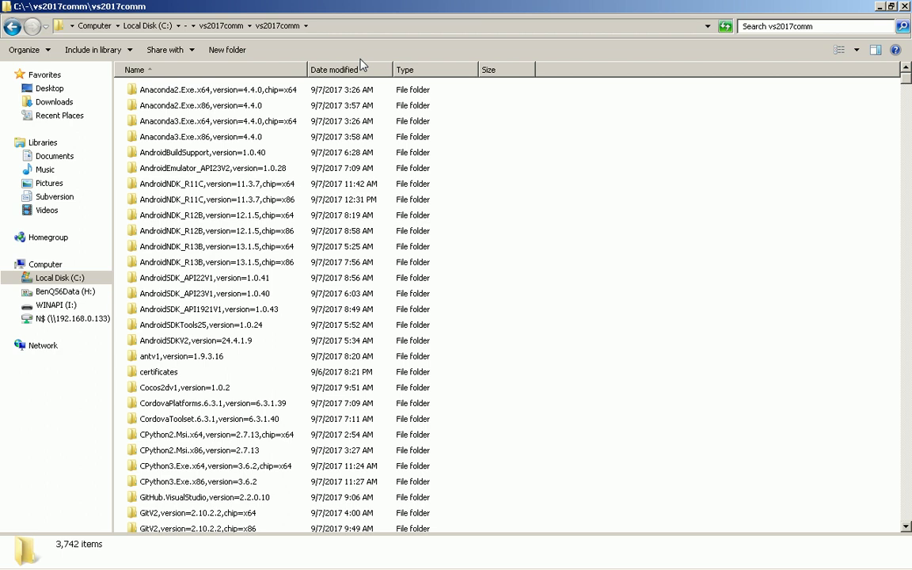
Examine the package folders at the start of the nested vs2017comm listing, from Anaconda to the Microsoft.CodeAnalysis entries.
{"action": "key", "text": "Down"}
{"action": "key", "text": "Down"}
{"action": "key", "text": "Down"}
{"action": "key", "text": "Down"}
{"action": "key", "text": "Down"}
{"action": "key", "text": "Down"}
{"action": "key", "text": "Down"}
{"action": "key", "text": "Down"}
{"action": "key", "text": "Down"}
{"action": "key", "text": "Down"}
{"action": "key", "text": "Down"}
{"action": "key", "text": "Down"}
{"action": "key", "text": "Down"}
{"action": "key", "text": "Down"}
{"action": "key", "text": "Down"}
{"action": "key", "text": "Down"}
{"action": "key", "text": "Down"}
{"action": "key", "text": "Down"}
{"action": "key", "text": "Down"}
{"action": "key", "text": "Down"}
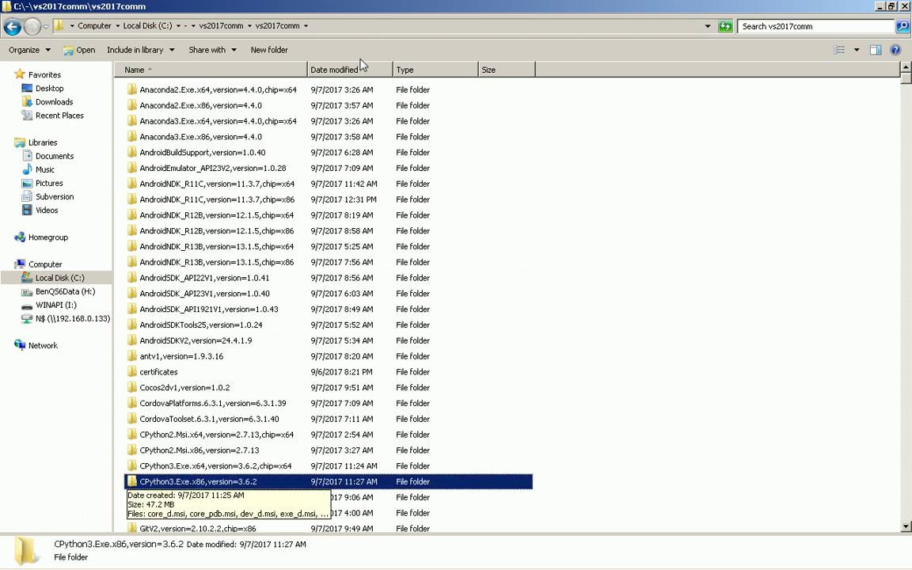
{"action": "key", "text": "Down"}
{"action": "key", "text": "Down"}
{"action": "key", "text": "Down"}
{"action": "key", "text": "Down"}
{"action": "key", "text": "Down"}
{"action": "key", "text": "Down"}
{"action": "key", "text": "Down"}
{"action": "key", "text": "Down"}
{"action": "key", "text": "Down"}
{"action": "key", "text": "Down"}
{"action": "key", "text": "Down"}
{"action": "key", "text": "Down"}
{"action": "key", "text": "Down"}
{"action": "key", "text": "Down"}
{"action": "key", "text": "Down"}
{"action": "key", "text": "Down"}
{"action": "key", "text": "Down"}
{"action": "key", "text": "Down"}
{"action": "key", "text": "Down"}
{"action": "key", "text": "Down"}
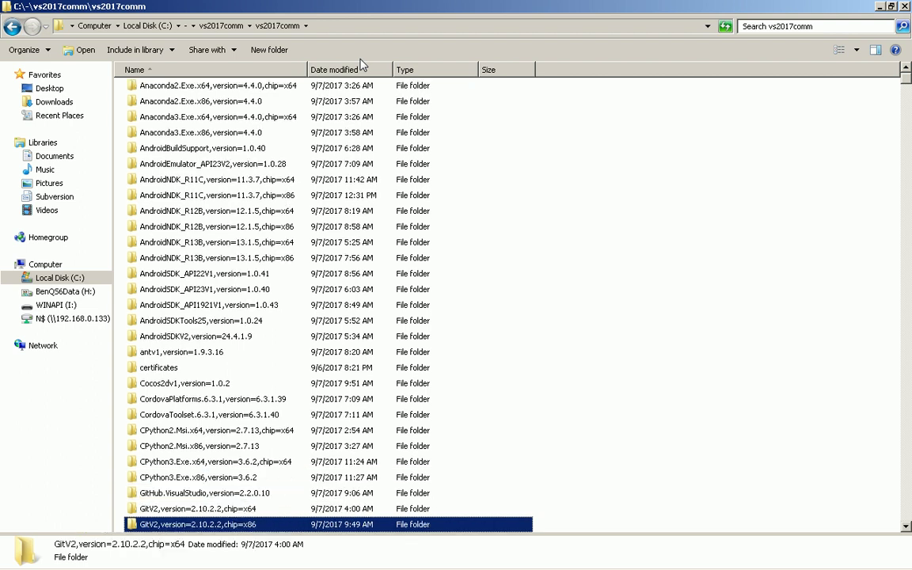
{"action": "key", "text": "Page_Down"}
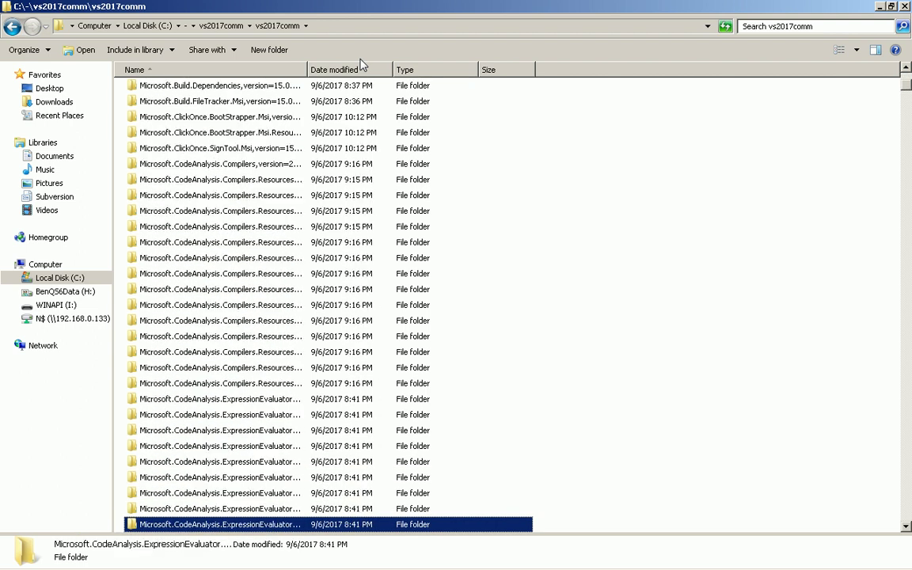
Fit the Name column's width to the long folder names, including the Microsoft.CodeAnalysis.VisualStudio.Setup.Interactive.Resources entries.
{"action": "double_click", "coordinate": [304, 69]}
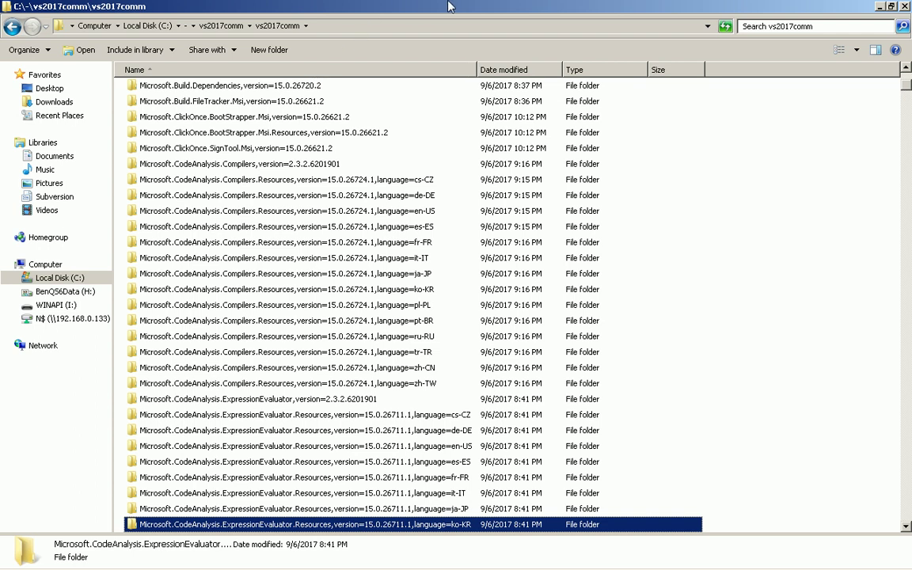
{"action": "key", "text": "Page_Down"}
{"action": "key", "text": "Page_Down"}
{"action": "key", "text": "Page_Down"}
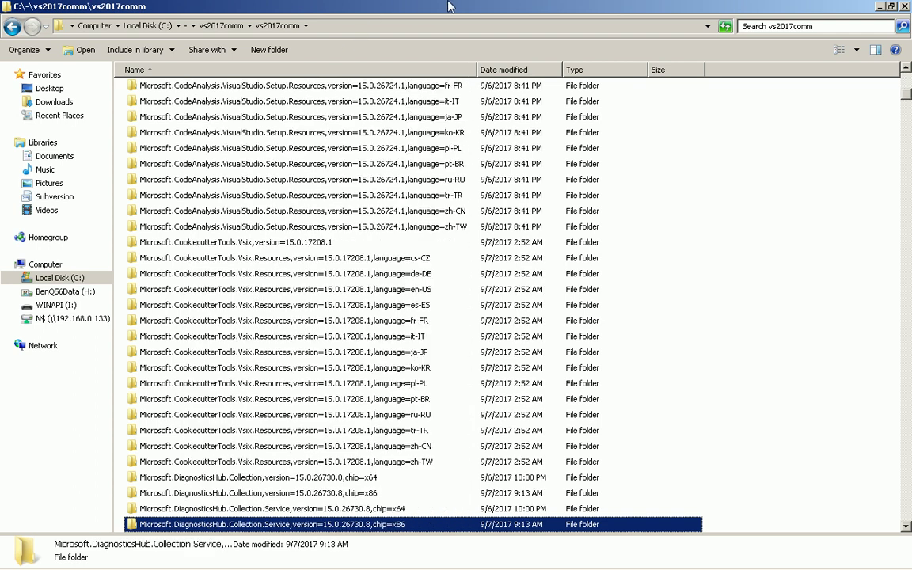
{"action": "key", "text": "Home"}
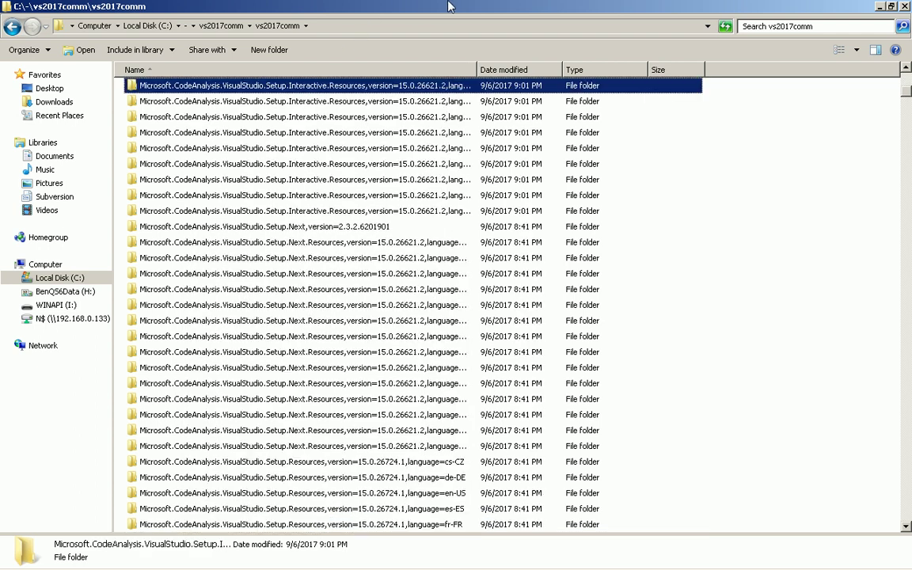
{"action": "double_click", "coordinate": [478, 70]}
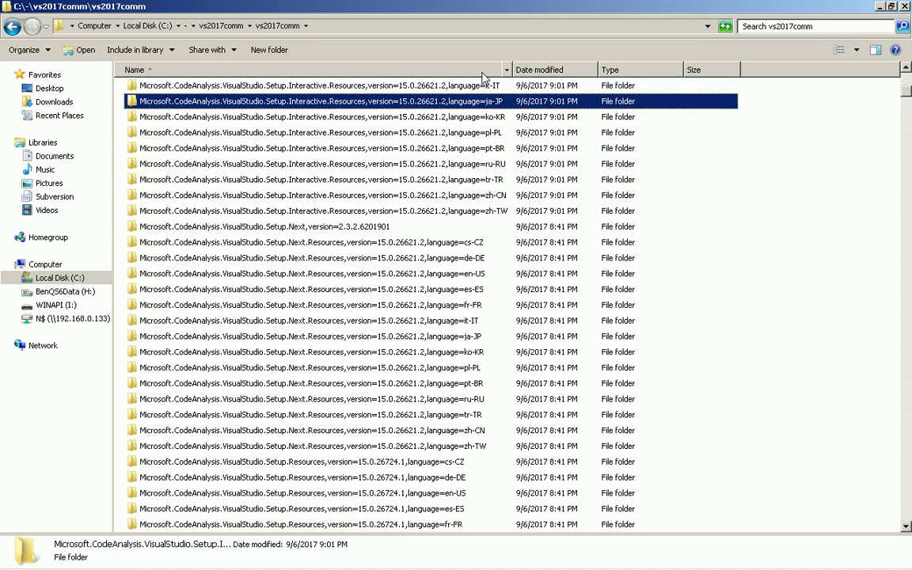
Examine the rest of the nested vs2017comm listing through to vs_setup.exe.
{"action": "key", "text": "Page_Down"}
{"action": "key", "text": "Page_Down"}
{"action": "key", "text": "Page_Down"}
{"action": "key", "text": "Page_Down"}
{"action": "key", "text": "Page_Down"}
{"action": "key", "text": "Page_Down"}
{"action": "key", "text": "Page_Down"}
{"action": "key", "text": "Page_Down"}
{"action": "key", "text": "Page_Down"}
{"action": "key", "text": "Page_Down"}
{"action": "key", "text": "Page_Down"}
{"action": "key", "text": "Page_Down"}
{"action": "key", "text": "Page_Down"}
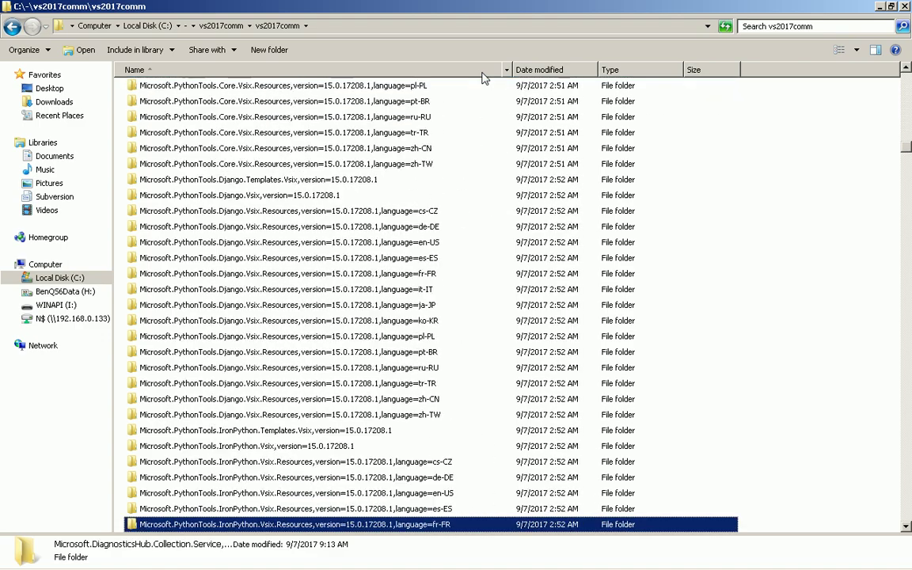
{"action": "key", "text": "Page_Down"}
{"action": "key", "text": "Page_Down"}
{"action": "key", "text": "Page_Down"}
{"action": "key", "text": "Page_Down"}
{"action": "key", "text": "Page_Down"}
{"action": "key", "text": "Page_Down"}
{"action": "key", "text": "Page_Down"}
{"action": "key", "text": "Page_Down"}
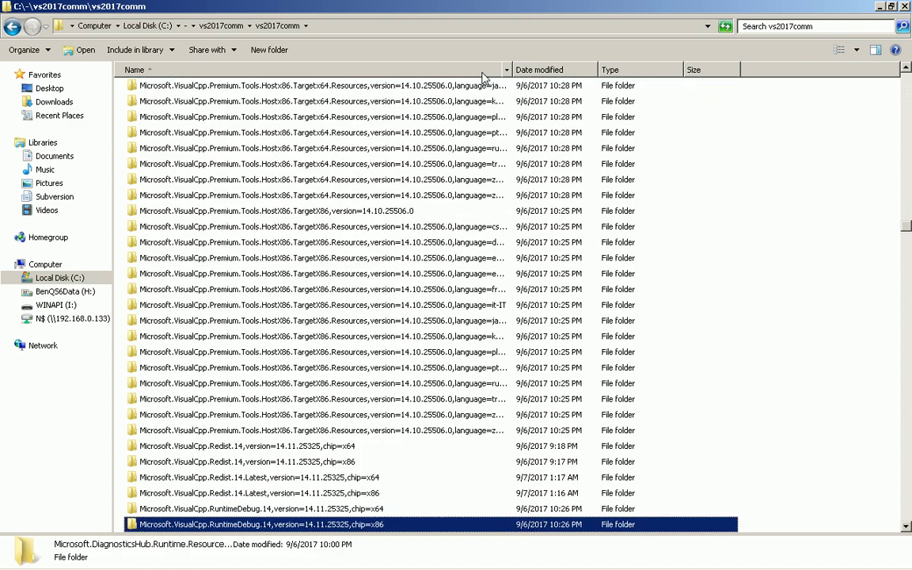
{"action": "key", "text": "Page_Down"}
{"action": "key", "text": "Page_Down"}
{"action": "key", "text": "Page_Down"}
{"action": "key", "text": "Page_Down"}
{"action": "key", "text": "Page_Down"}
{"action": "key", "text": "Page_Down"}
{"action": "key", "text": "Page_Down"}
{"action": "key", "text": "Page_Down"}
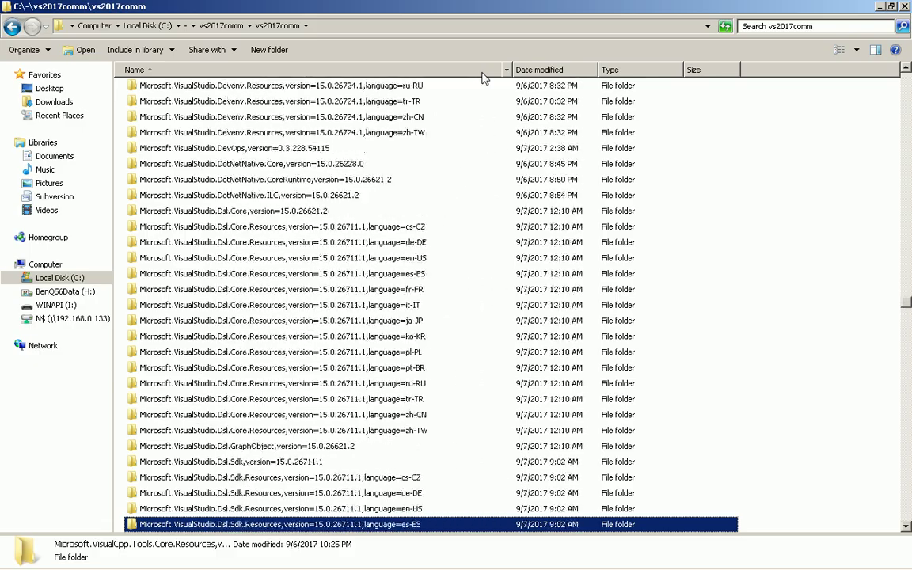
{"action": "key", "text": "Page_Down"}
{"action": "key", "text": "Page_Down"}
{"action": "key", "text": "Page_Down"}
{"action": "key", "text": "Page_Down"}
{"action": "key", "text": "Page_Down"}
{"action": "key", "text": "Page_Down"}
{"action": "key", "text": "Page_Down"}
{"action": "key", "text": "Page_Down"}
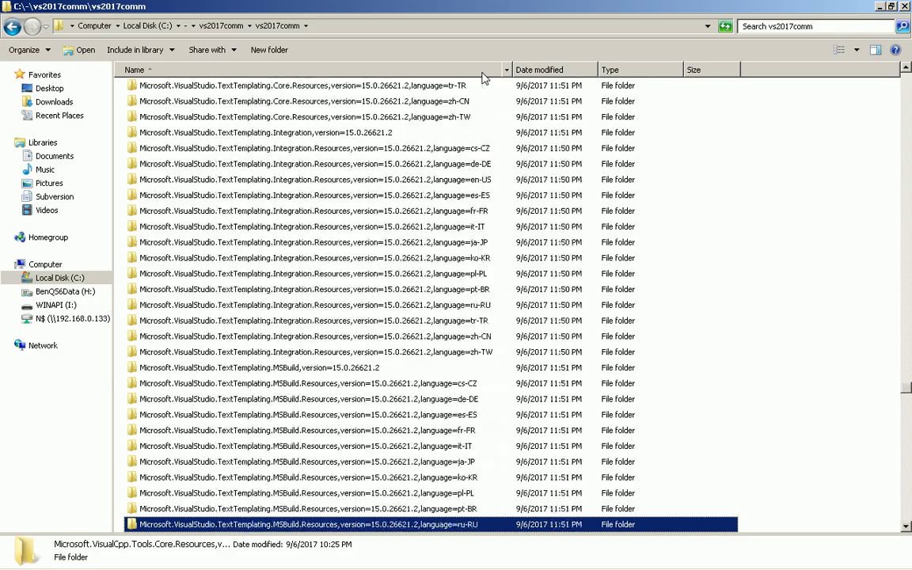
{"action": "key", "text": "Page_Down"}
{"action": "key", "text": "Page_Down"}
{"action": "key", "text": "Page_Down"}
{"action": "key", "text": "Page_Down"}
{"action": "key", "text": "Page_Down"}
{"action": "key", "text": "Page_Down"}
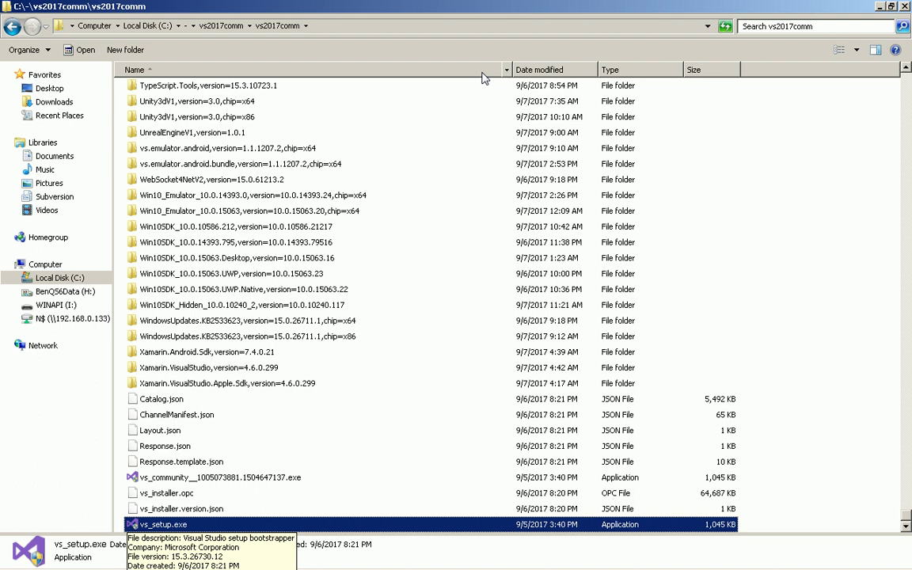
Return to the parent vs2017comm folder and look over the entries after the nested vs2017comm folder, ending with that folder selected.
{"action": "key", "text": "BackSpace"}
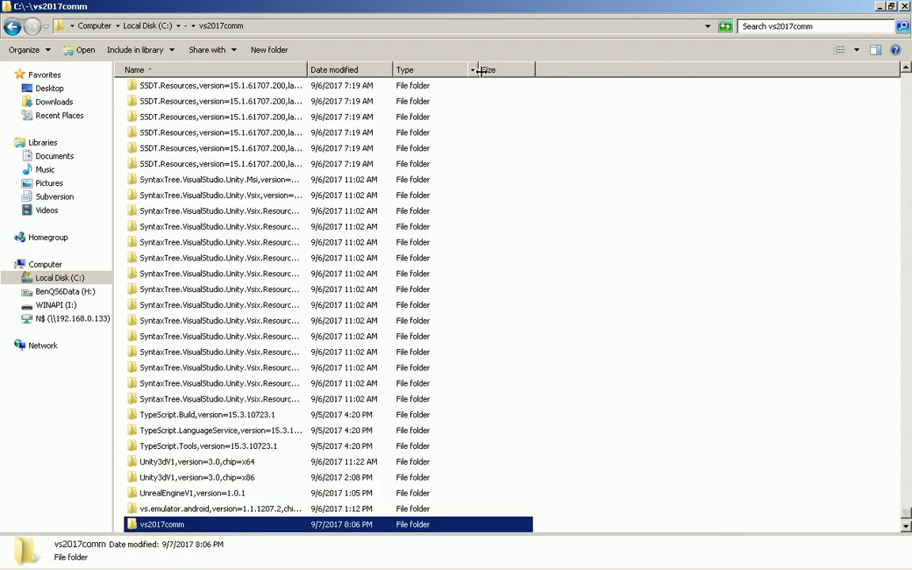
{"action": "key", "text": "Down"}
{"action": "key", "text": "Down"}
{"action": "key", "text": "Down"}
{"action": "key", "text": "Down"}
{"action": "key", "text": "Down"}
{"action": "key", "text": "Down"}
{"action": "key", "text": "Down"}
{"action": "key", "text": "Down"}
{"action": "key", "text": "Down"}
{"action": "key", "text": "Down"}
{"action": "key", "text": "Up"}
{"action": "key", "text": "Up"}
{"action": "key", "text": "Up"}
{"action": "key", "text": "Up"}
{"action": "key", "text": "Up"}
{"action": "key", "text": "Up"}
{"action": "key", "text": "Up"}
{"action": "key", "text": "Up"}
{"action": "key", "text": "Up"}
{"action": "key", "text": "Up"}
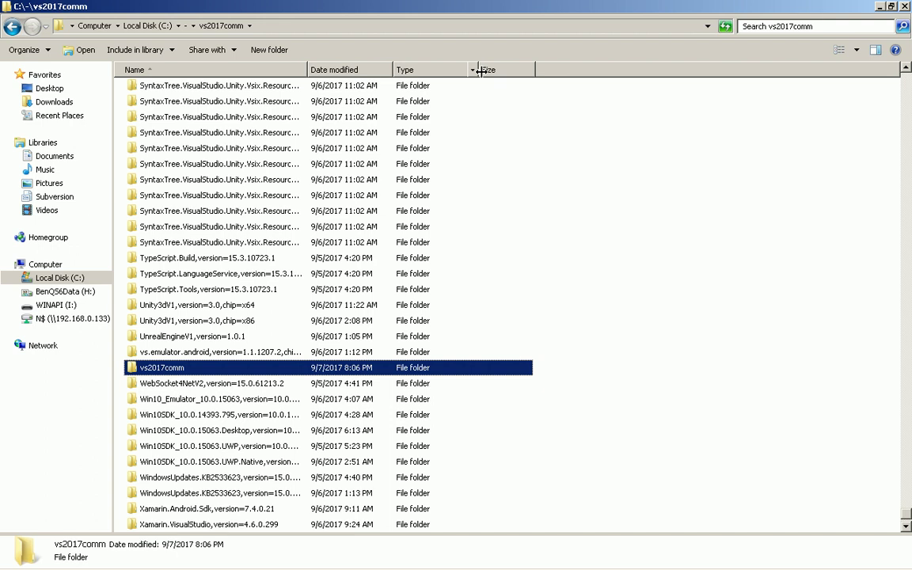
Check the directory totals in the command prompt, then view the nested vs2017comm folder's properties and close them.
{"action": "key", "text": "alt+Tab"}
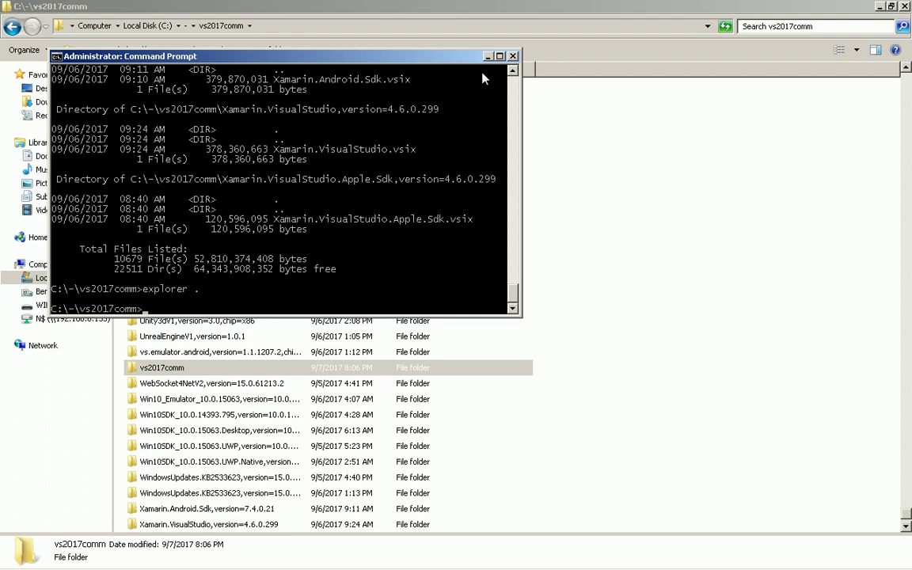
{"action": "key", "text": "alt+Tab"}
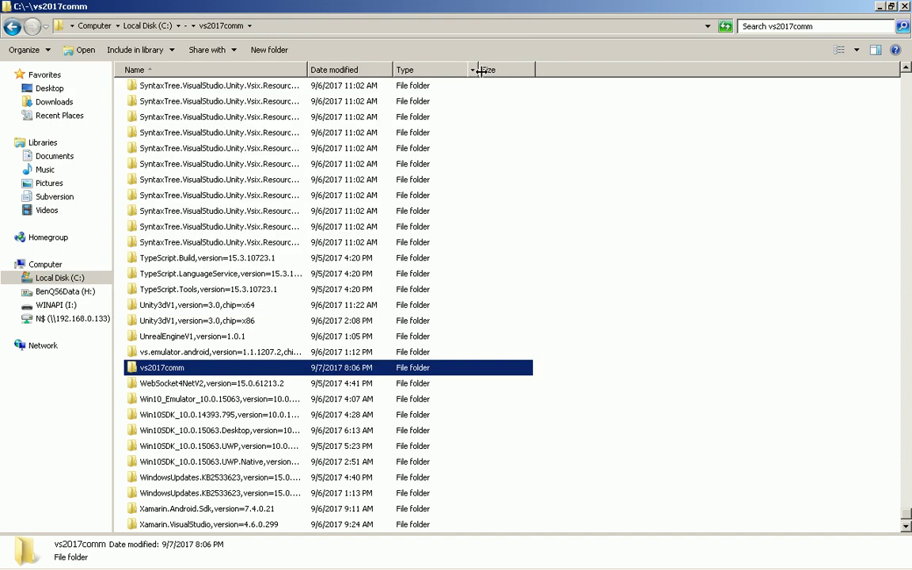
{"action": "key", "text": "alt+Return"}
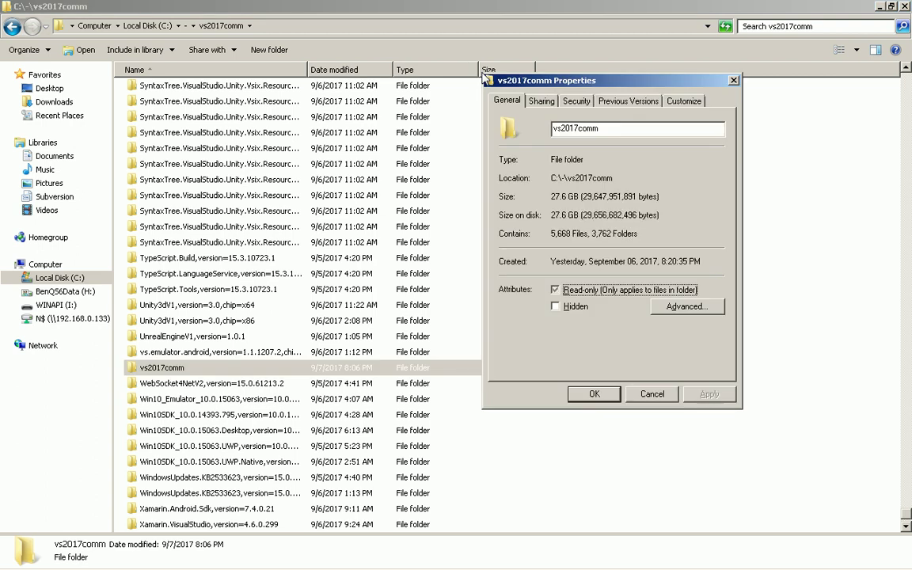
{"action": "key", "text": "Escape"}
Invert the selection to cover everything except the nested vs2017comm folder, and show the selected items' combined properties.
{"action": "key", "text": "alt+e"}
{"action": "key", "text": "Up"}
{"action": "key", "text": "Return"}
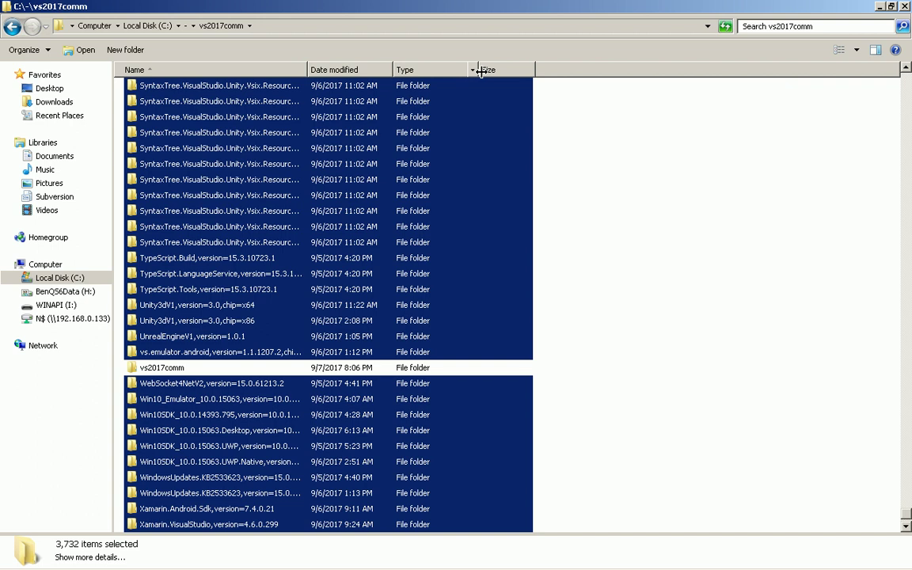
{"action": "key", "text": "alt+Tab"}
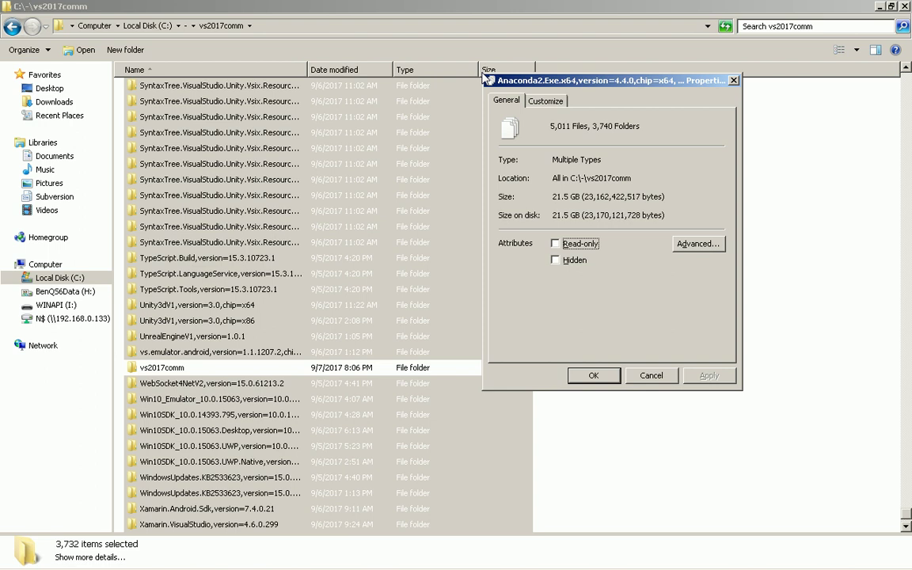
Invert the selection back to the nested vs2017comm folder and show its properties.
{"action": "key", "text": "alt+Tab"}
{"action": "key", "text": "alt+e"}
{"action": "key", "text": "i"}
{"action": "key", "text": "alt+Return"}
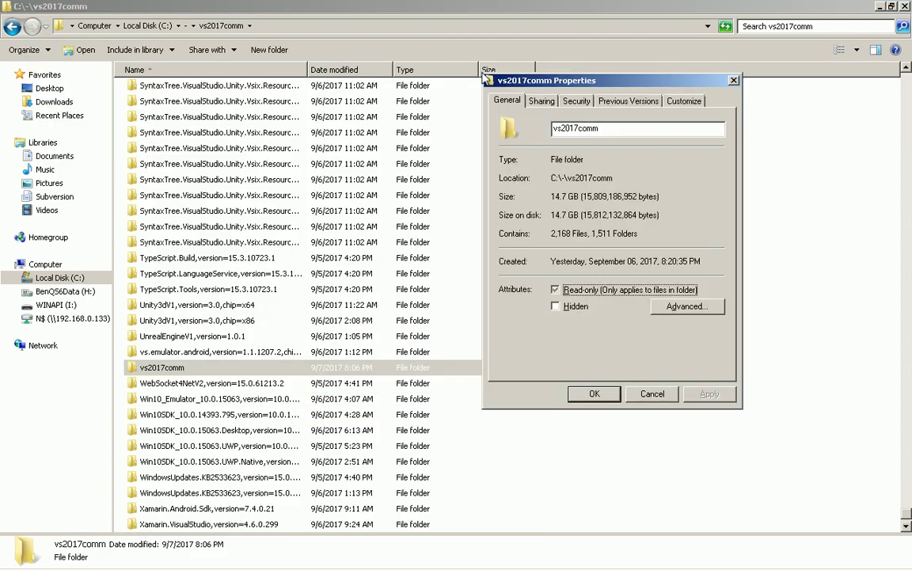
Place the multiple-item properties window beside the vs2017comm properties window so both are fully visible.
{"action": "key", "text": "alt+Tab"}
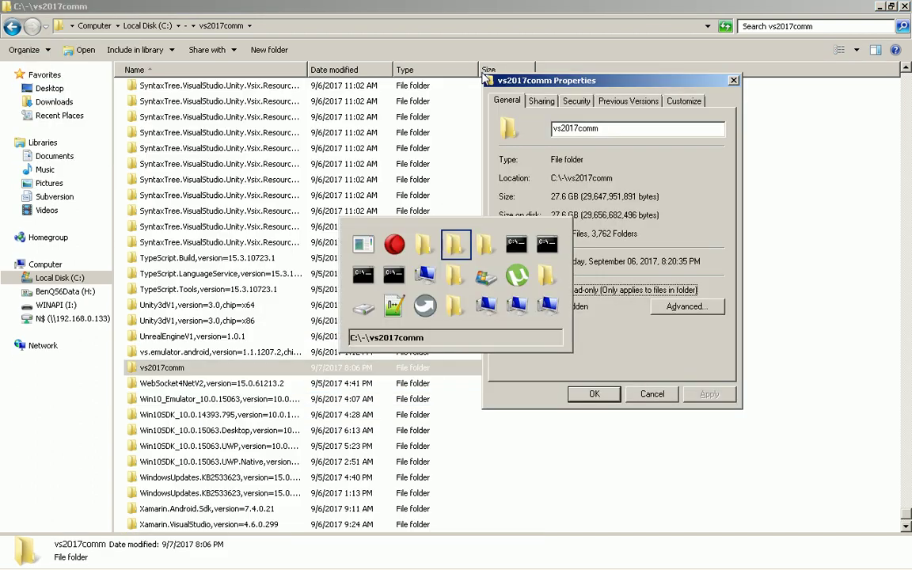
{"action": "key", "text": "alt+Tab"}
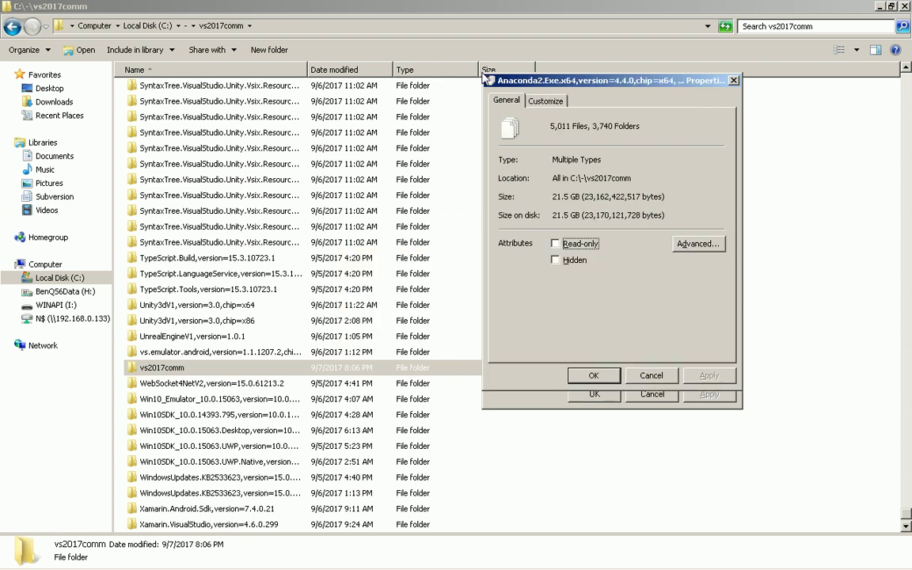
{"action": "left_click_drag", "start_coordinate": [587, 80], "coordinate": [268, 86]}
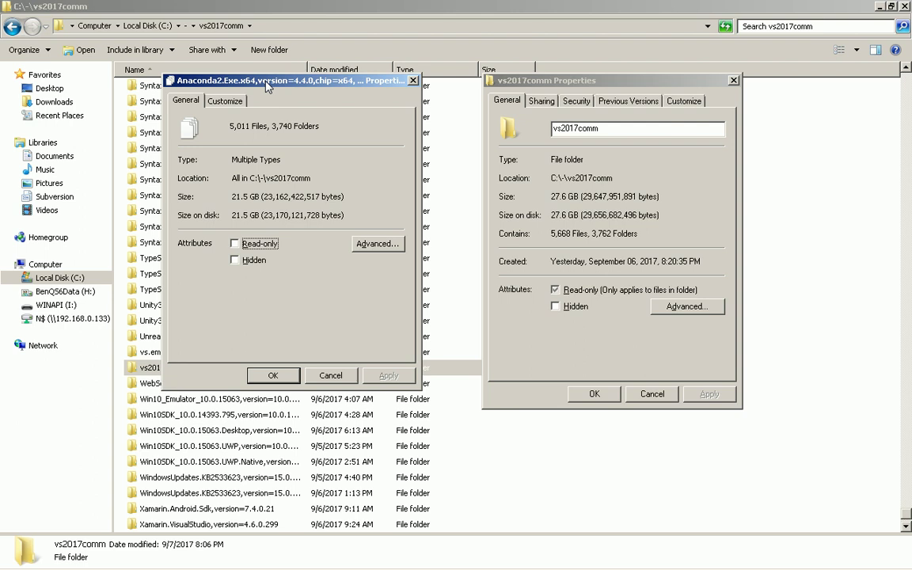
Close both properties windows, then view the nested vs2017comm folder's properties once more and close them.
{"action": "key", "text": "Escape"}
{"action": "key", "text": "Escape"}
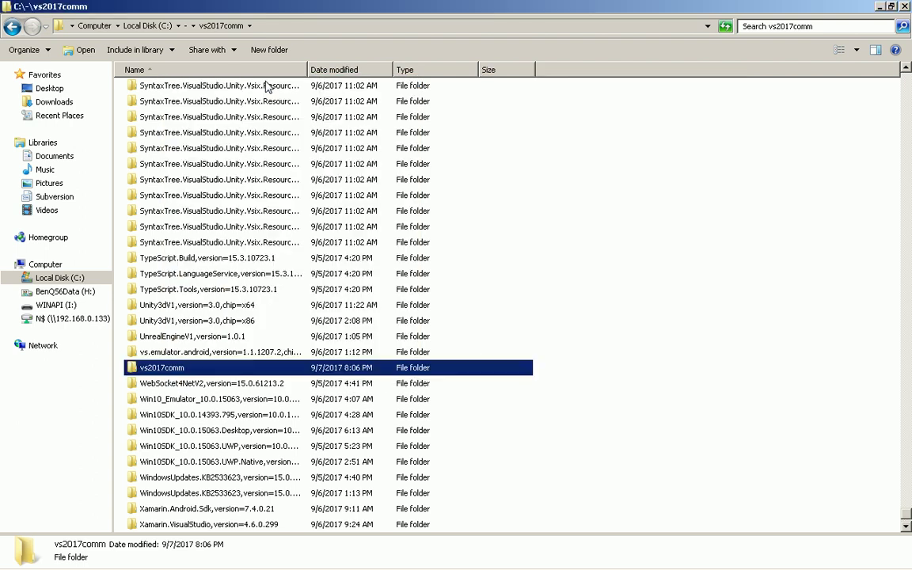
{"action": "key", "text": "alt+Return"}
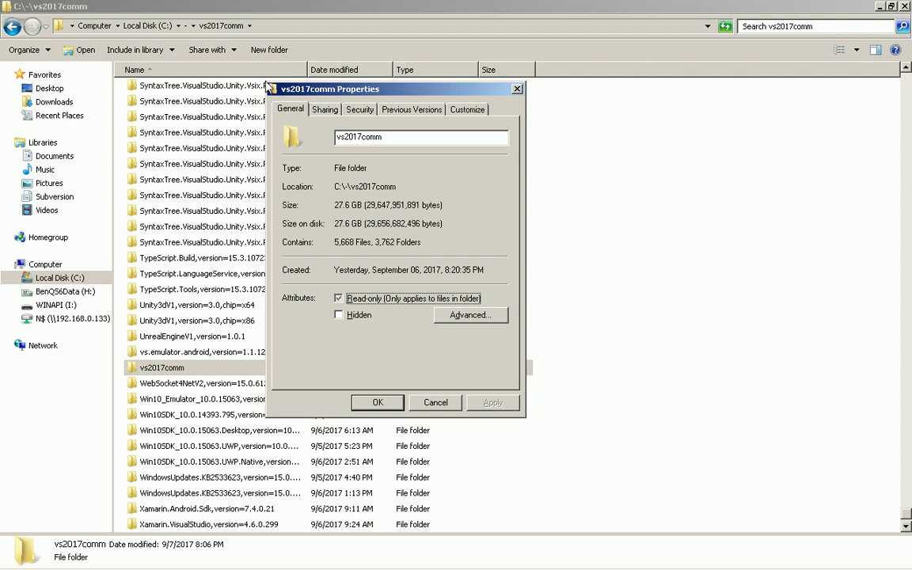
{"action": "key", "text": "Escape"}
Open the nested vs2017comm folder and examine the setup files at the end of its listing.
{"action": "key", "text": "End"}
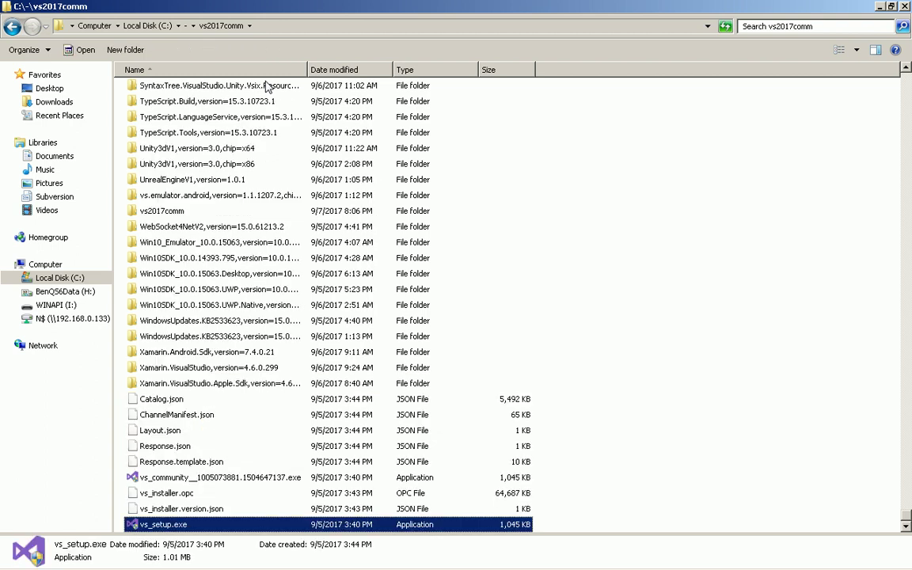
{"action": "key", "text": "Up"}
{"action": "key", "text": "Up"}
{"action": "key", "text": "Up"}
{"action": "key", "text": "Up"}
{"action": "key", "text": "Up"}
{"action": "key", "text": "Up"}
{"action": "key", "text": "Up"}
{"action": "key", "text": "Up"}
{"action": "key", "text": "Up"}
{"action": "key", "text": "Up"}
{"action": "key", "text": "Up"}
{"action": "key", "text": "Up"}
{"action": "key", "text": "Up"}
{"action": "key", "text": "Up"}
{"action": "key", "text": "Up"}
{"action": "key", "text": "Up"}
{"action": "key", "text": "Up"}
{"action": "key", "text": "Up"}
{"action": "key", "text": "Up"}
{"action": "key", "text": "Up"}
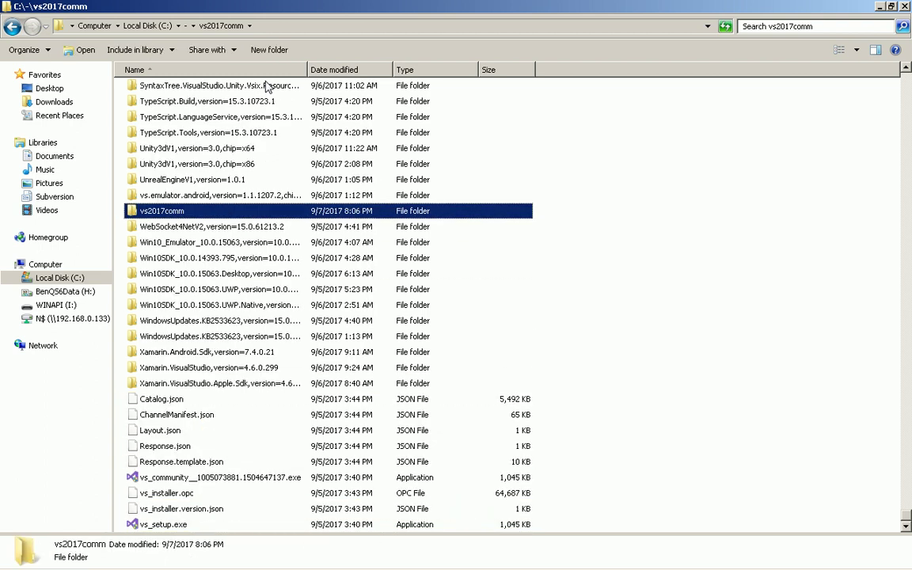
{"action": "key", "text": "Return"}
{"action": "key", "text": "End"}
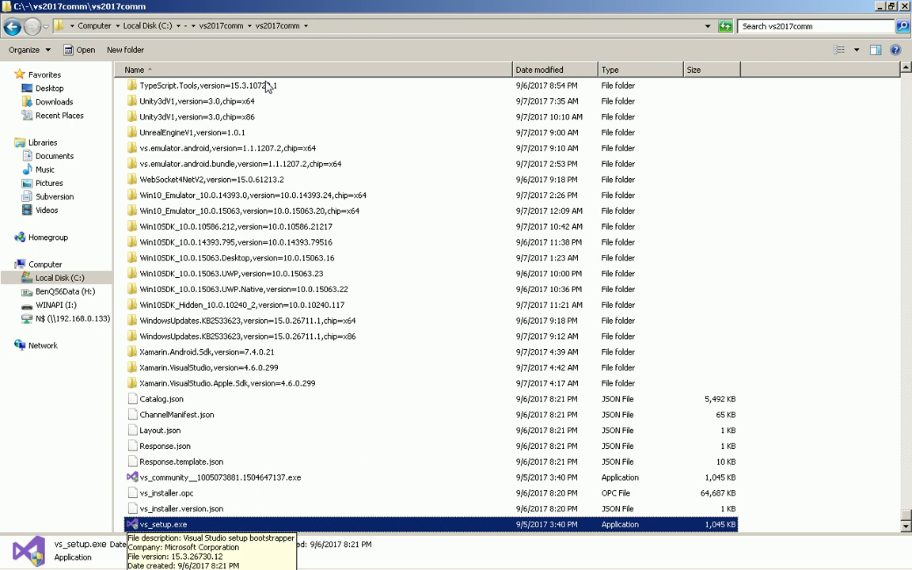
{"action": "key", "text": "Up"}
{"action": "key", "text": "Up"}
{"action": "key", "text": "Up"}
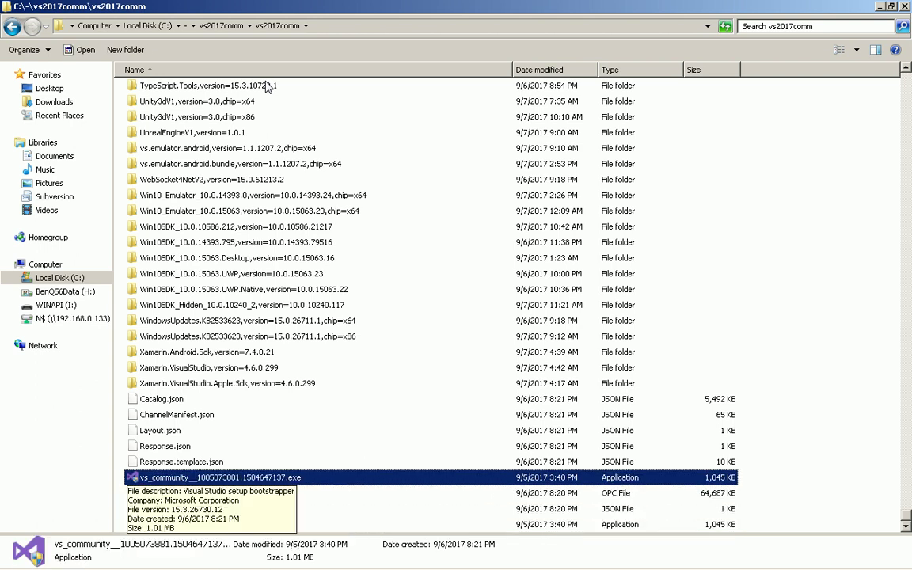
{"action": "key", "text": "Down"}
{"action": "key", "text": "Down"}
{"action": "key", "text": "Down"}
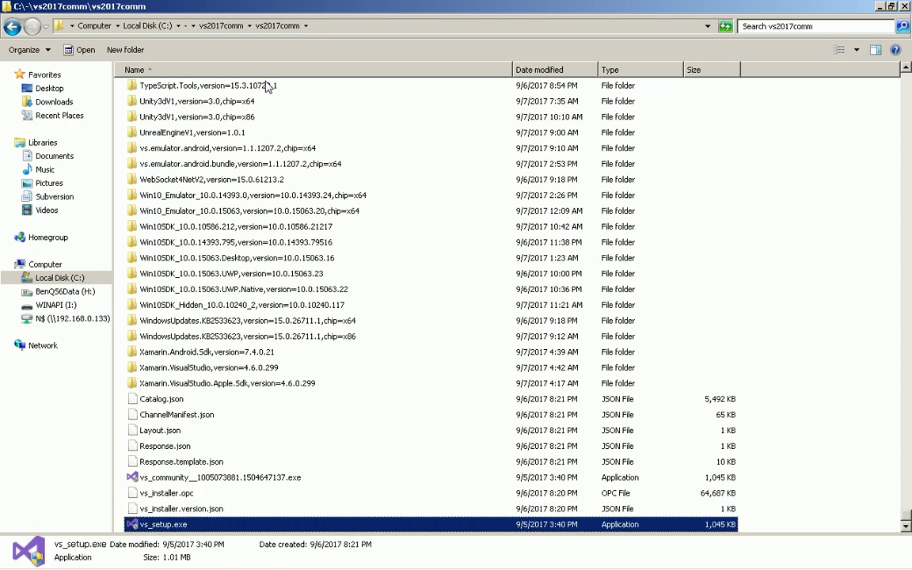
Try to move the nested vs2017comm folder up into C:\-, declining to merge it with the existing folder of the same name.
{"action": "key", "text": "F5"}
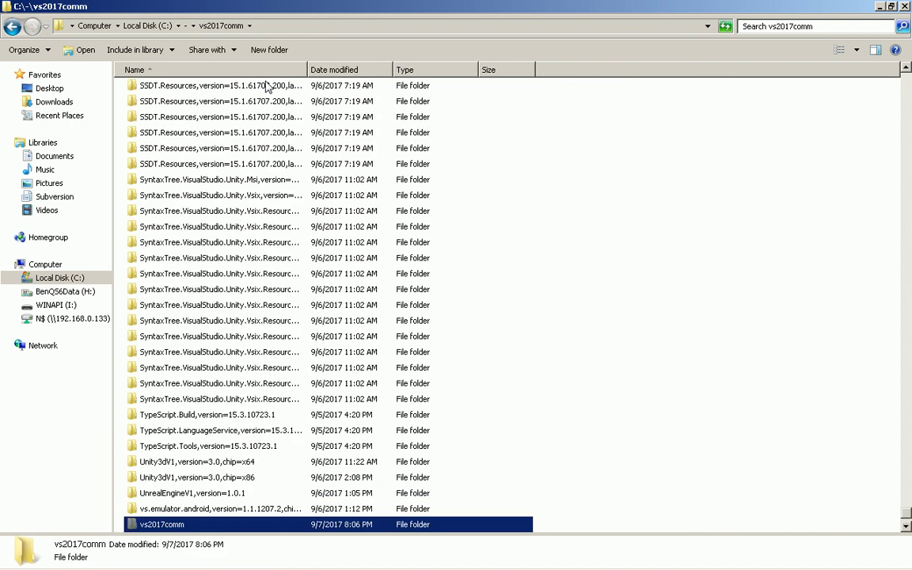
{"action": "key", "text": "BackSpace"}
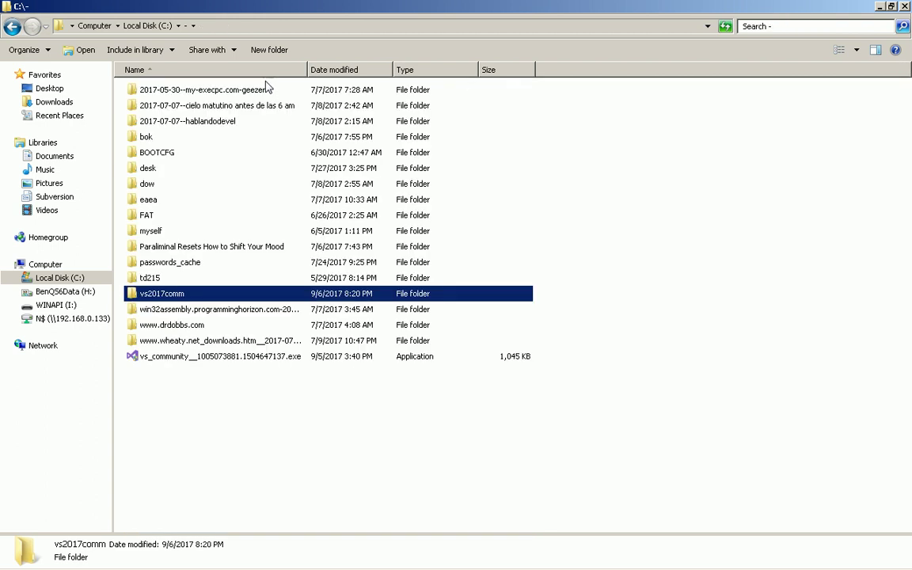
{"action": "key", "text": "ctrl+v"}
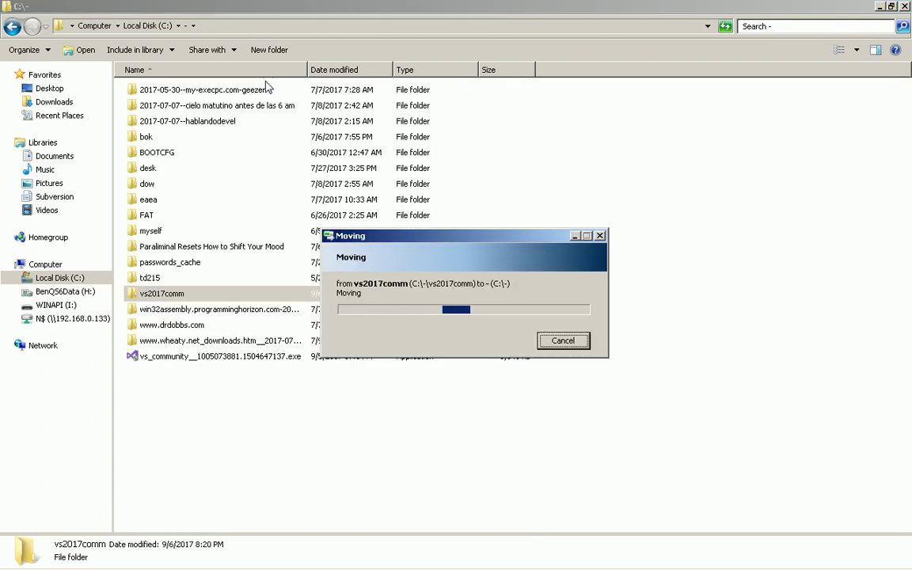
{"action": "key", "text": "alt+Tab"}
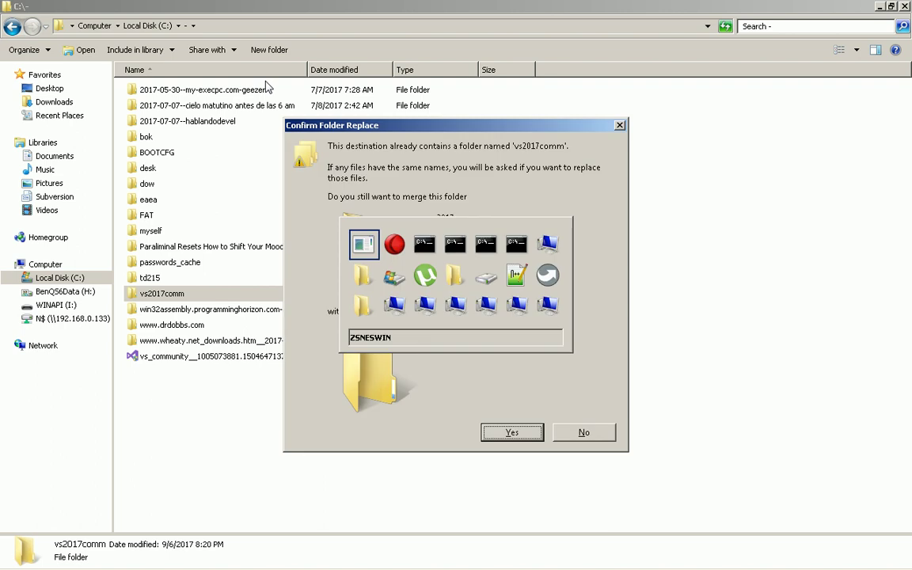
{"action": "key", "text": "Tab"}
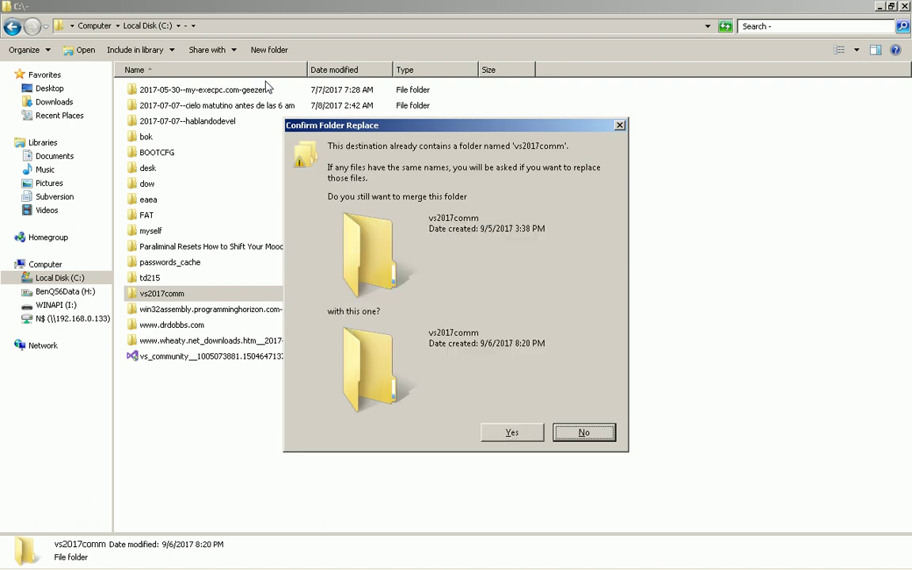
{"action": "key", "text": "Return"}
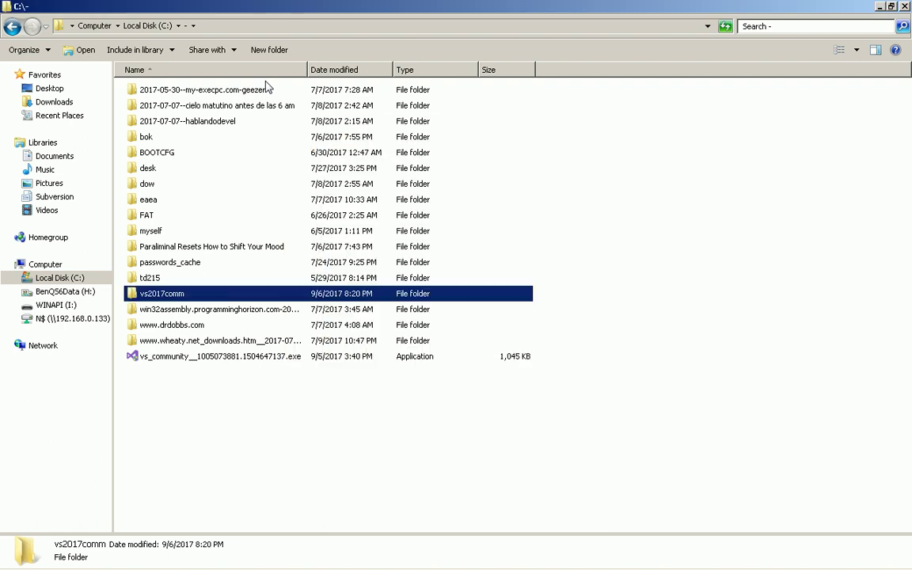
Rename the outer vs2017comm folder in C:\- to _vs2017comm, leaving it in the command prompt with cd.. and retrying the rename.
{"action": "key", "text": "Down"}
{"action": "key", "text": "Up"}
{"action": "key", "text": "F2"}
{"action": "key", "text": "Home"}
{"action": "type", "text": "_"}
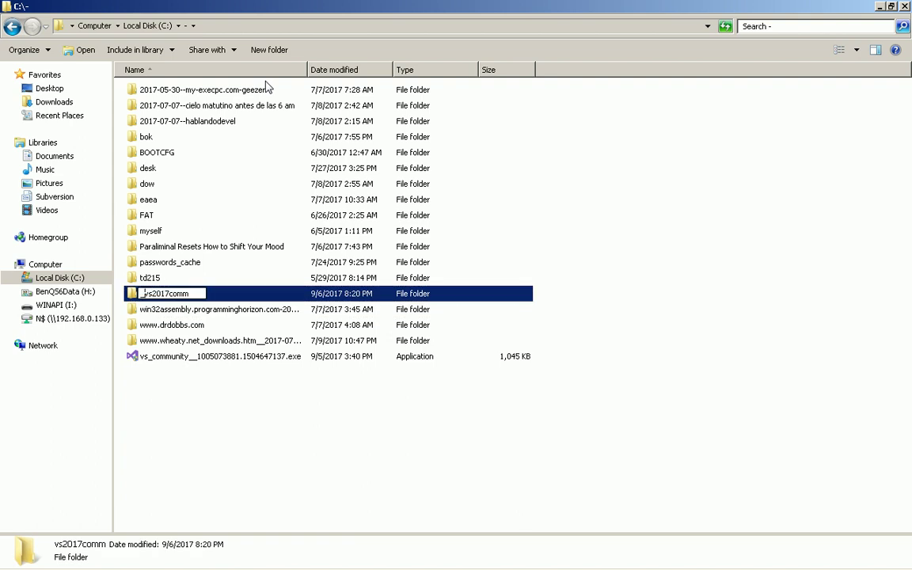
{"action": "key", "text": "Return"}
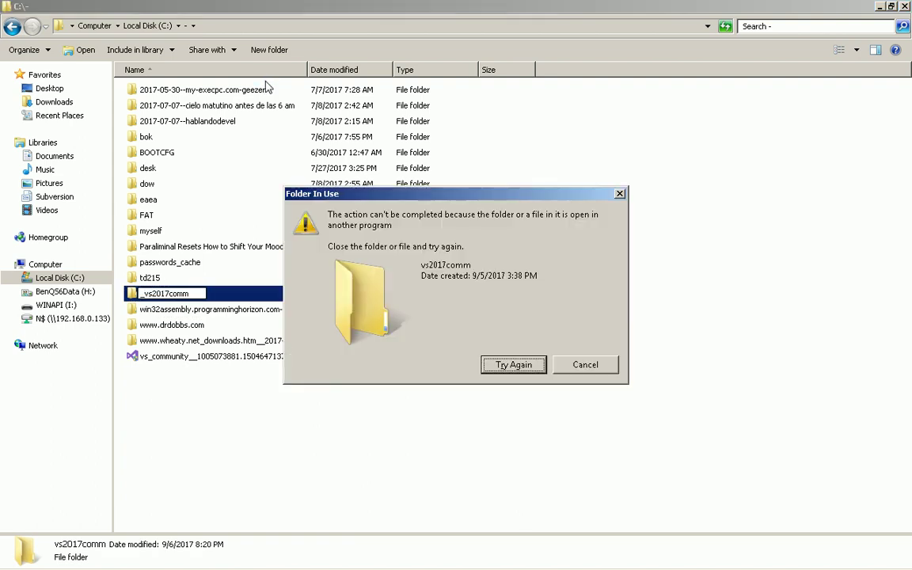
{"action": "key", "text": "alt+Tab"}
{"action": "type", "text": "cd.."}
{"action": "key", "text": "Return"}
{"action": "key", "text": "alt+Tab"}
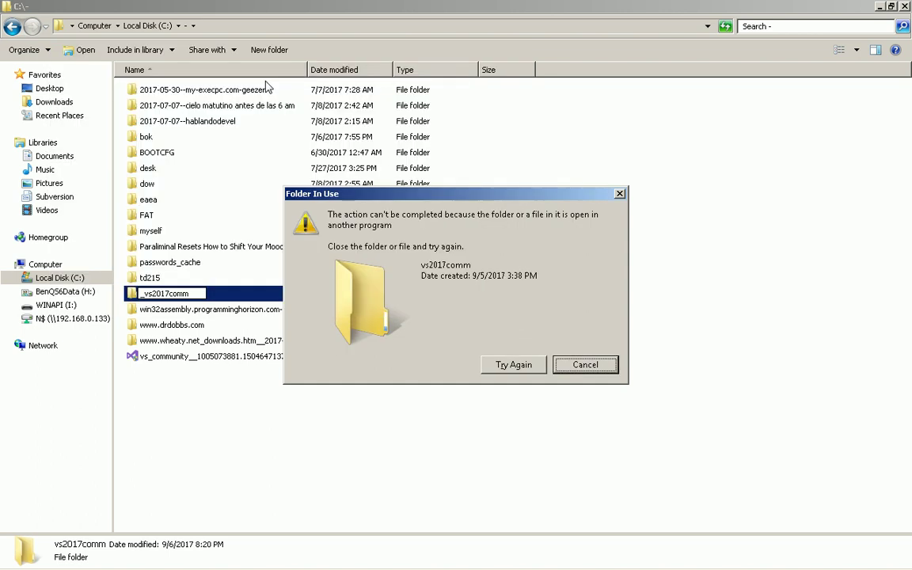
{"action": "key", "text": "Return"}
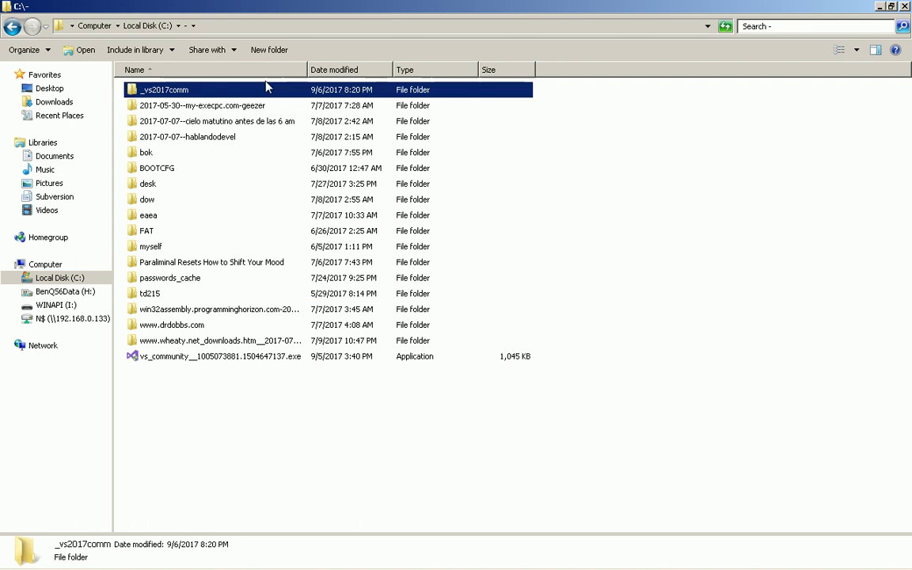
Move the nested vs2017comm folder out of _vs2017comm into C:\-.
{"action": "key", "text": "Return"}
{"action": "key", "text": "Down"}
{"action": "key", "text": "Down"}
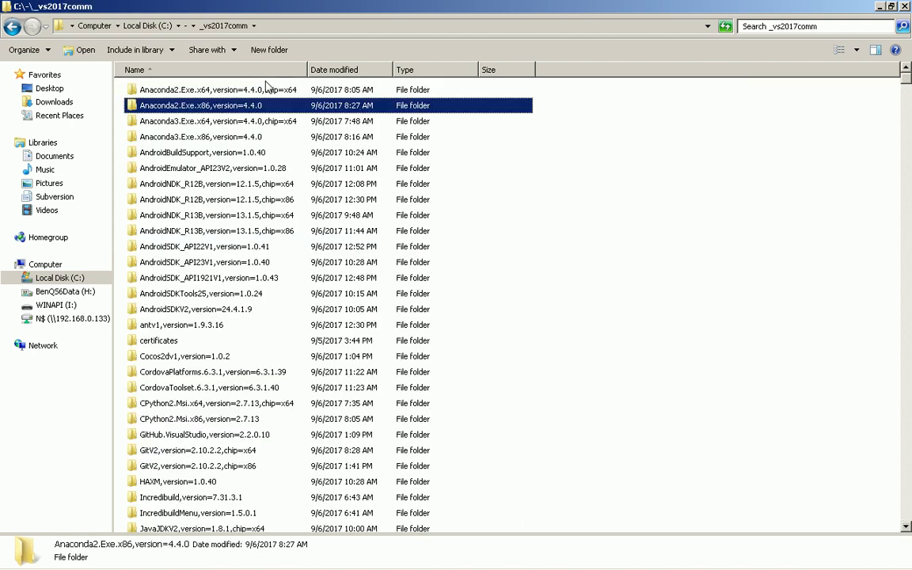
{"action": "key", "text": "End"}
{"action": "key", "text": "Up"}
{"action": "key", "text": "Up"}
{"action": "key", "text": "Up"}
{"action": "key", "text": "Up"}
{"action": "key", "text": "Up"}
{"action": "type", "text": "vs2017comm"}
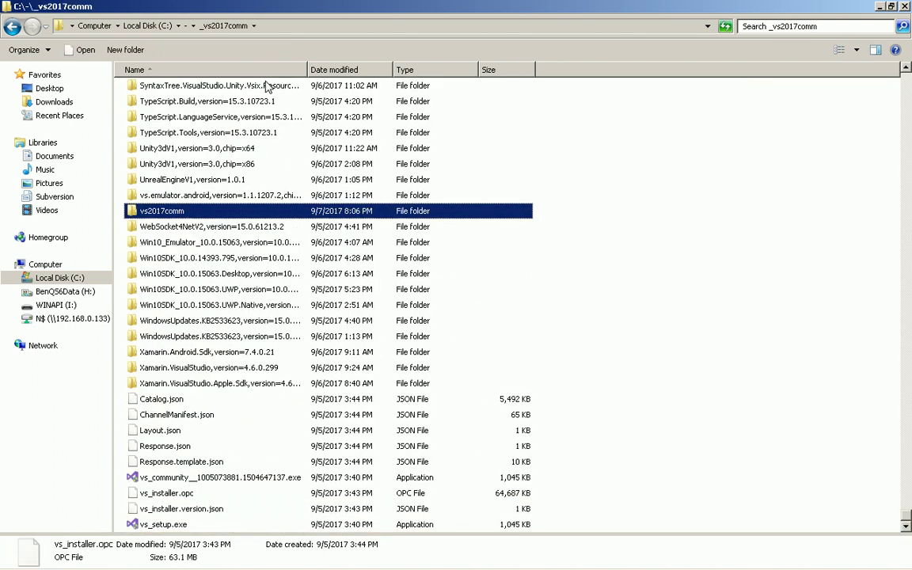
{"action": "key", "text": "BackSpace"}
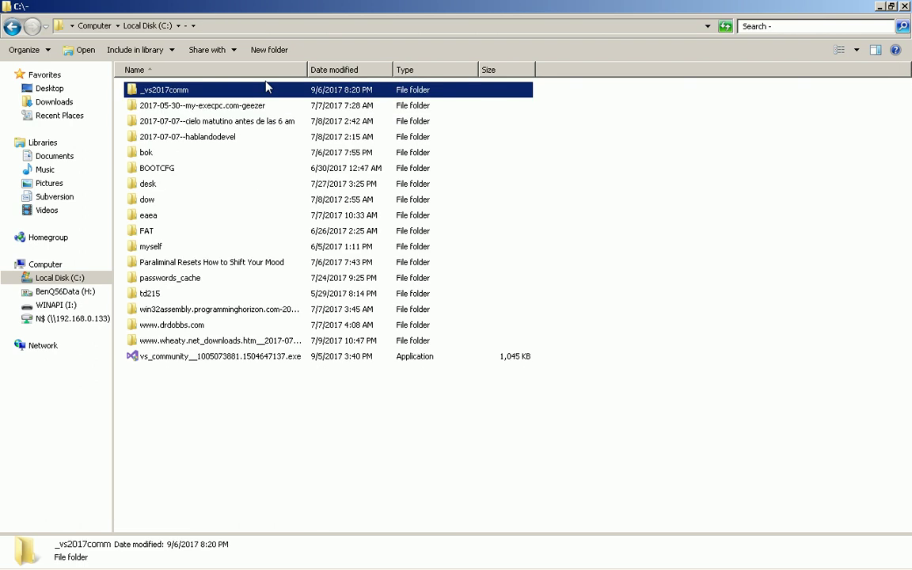
{"action": "key", "text": "Down"}
{"action": "key", "text": "Up"}
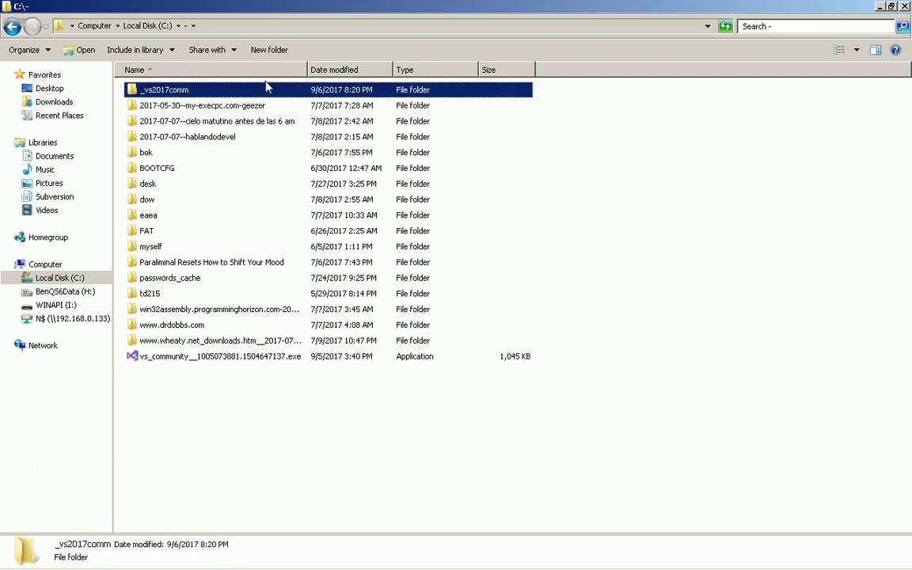
View the properties of the vs2017comm folder in C:\- and close them.
{"action": "key", "text": "v"}
{"action": "key", "text": "alt+Return"}
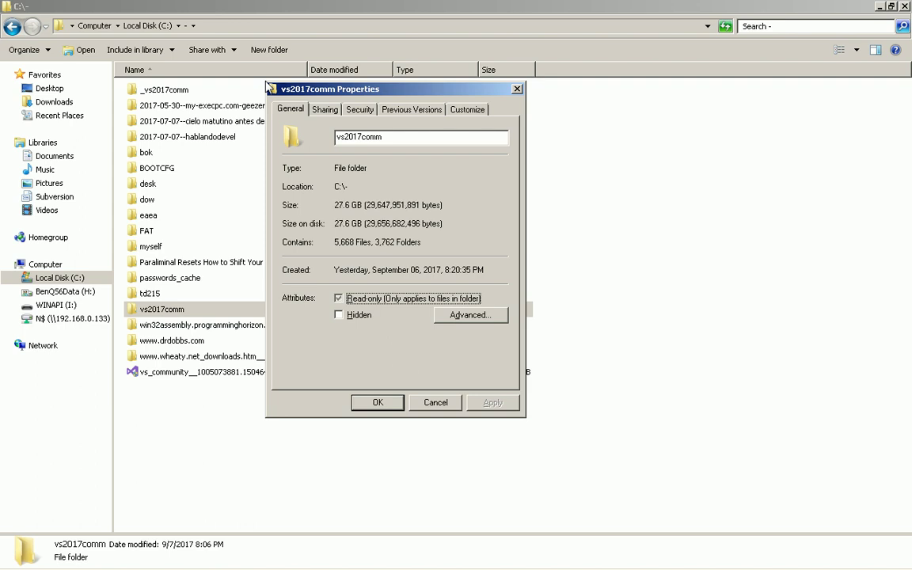
{"action": "key", "text": "Escape"}
Rename the Visual Studio Community installer in C:\- to _vs_community__1005073881.1504647137.exe.
{"action": "key", "text": "Down"}
{"action": "key", "text": "Down"}
{"action": "key", "text": "Down"}
{"action": "key", "text": "Down"}
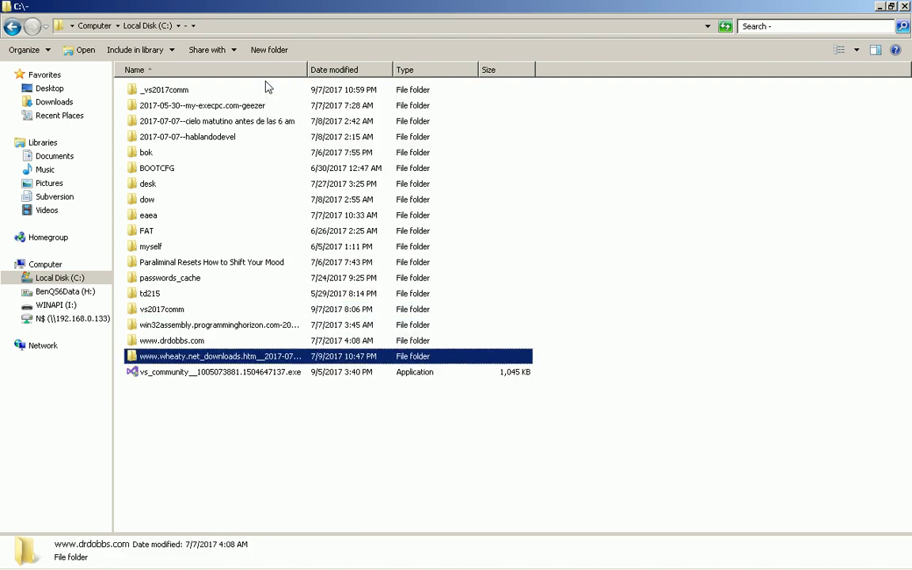
{"action": "key", "text": "F2"}
{"action": "key", "text": "Home"}
{"action": "type", "text": "_"}
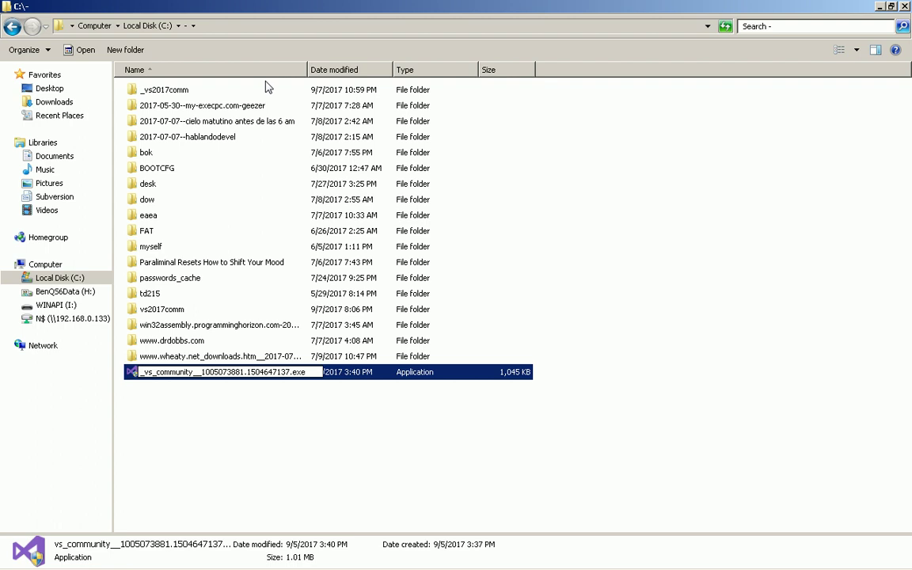
{"action": "key", "text": "Return"}
Switch to the command prompt and enter _vs_community__1005073881.1504647137.exe at the C:\- prompt without running it.
{"action": "key", "text": "alt+Tab"}
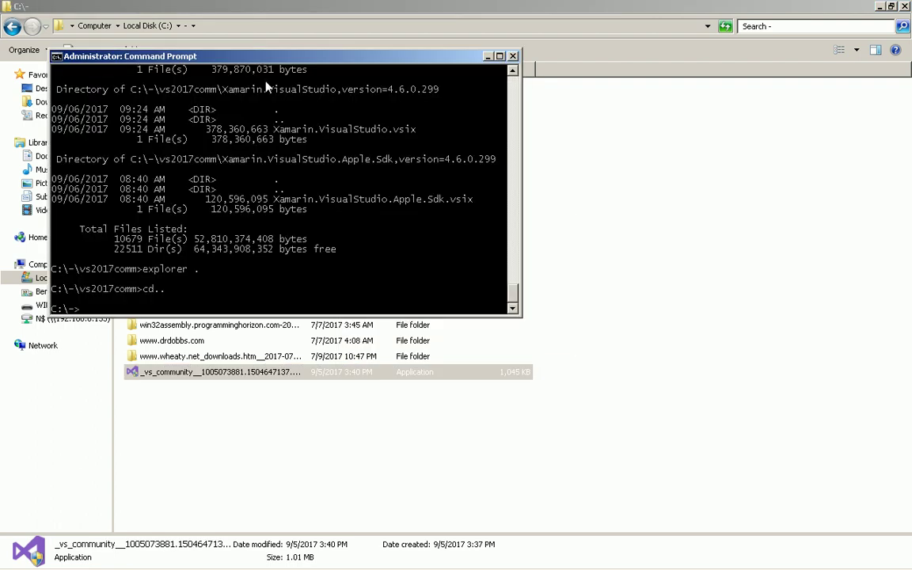
{"action": "key", "text": "Tab"}
{"action": "key", "text": "Escape"}
{"action": "type", "text": "_vs"}
{"action": "key", "text": "Tab"}
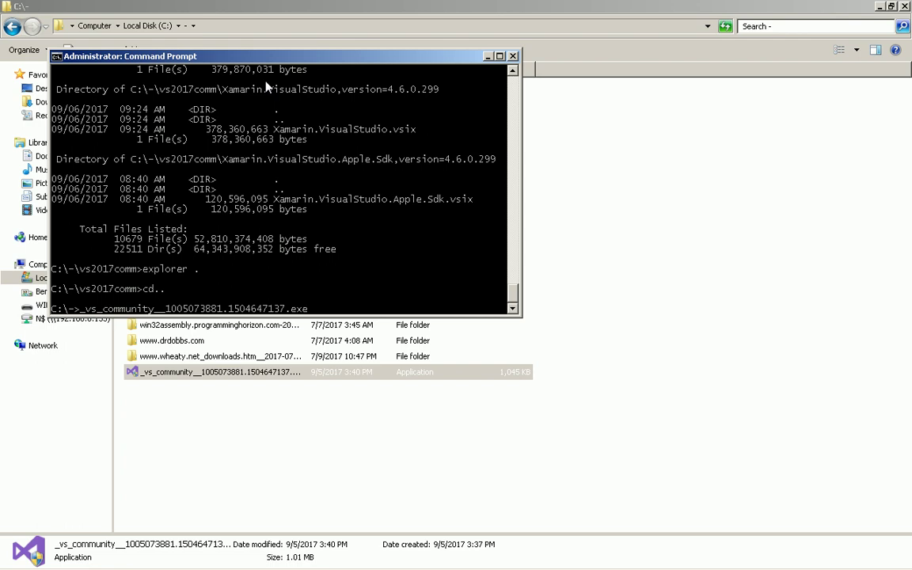
Return to File Explorer, open the vs2017comm folder in C:\-, and examine the setup files at the end of its listing.
{"action": "key", "text": "alt+Tab"}
{"action": "key", "text": "Up"}
{"action": "key", "text": "Up"}
{"action": "key", "text": "Up"}
{"action": "key", "text": "Up"}
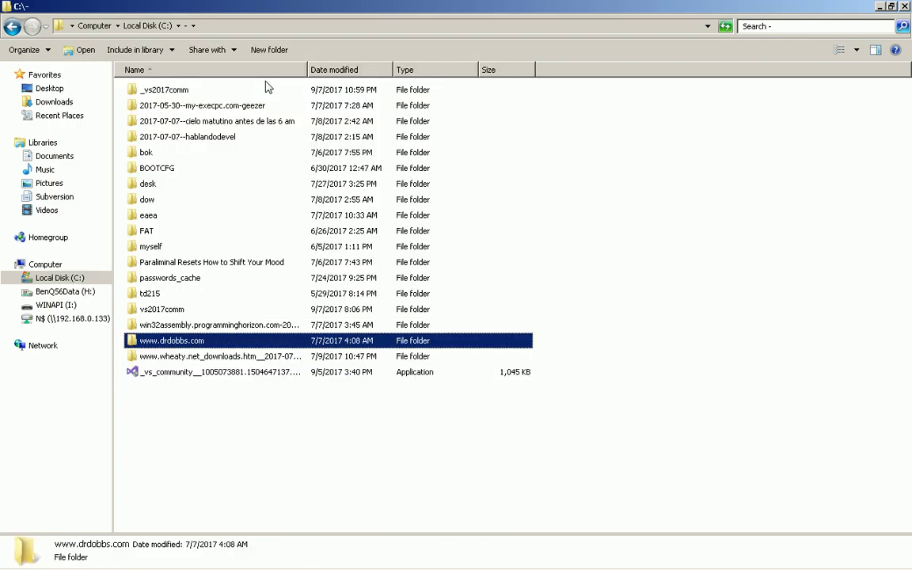
{"action": "key", "text": "Return"}
{"action": "key", "text": "End"}
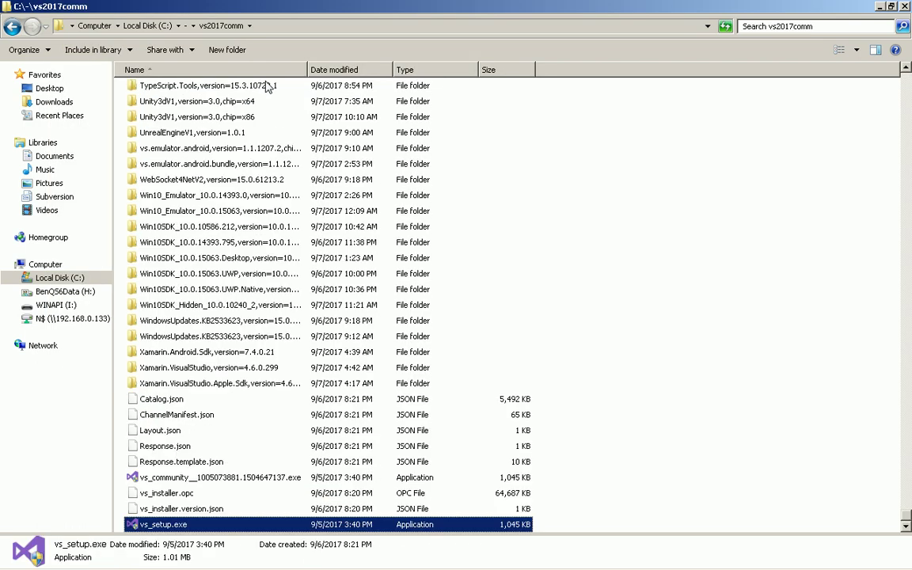
{"action": "key", "text": "Up"}
{"action": "key", "text": "Up"}
{"action": "key", "text": "Up"}
{"action": "key", "text": "Down"}
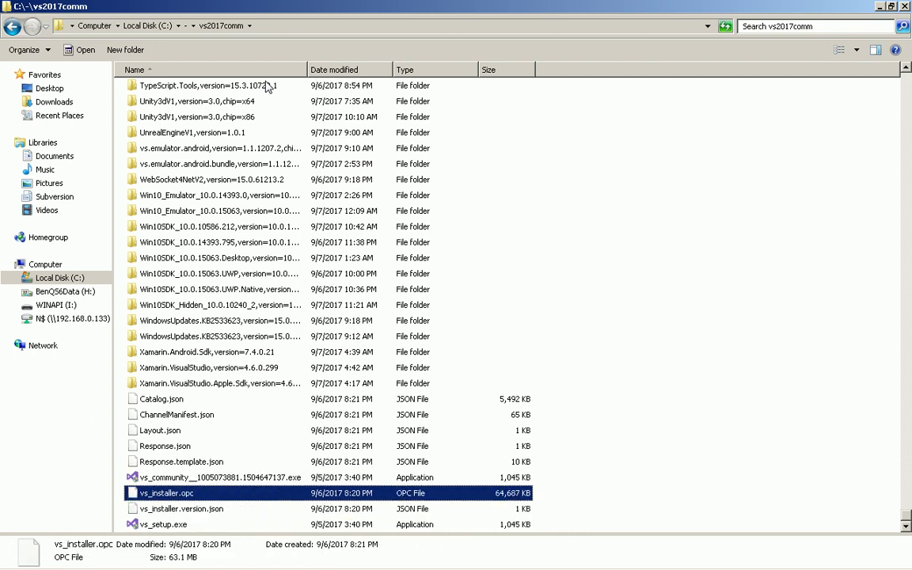
{"action": "key", "text": "Down"}
{"action": "key", "text": "Down"}
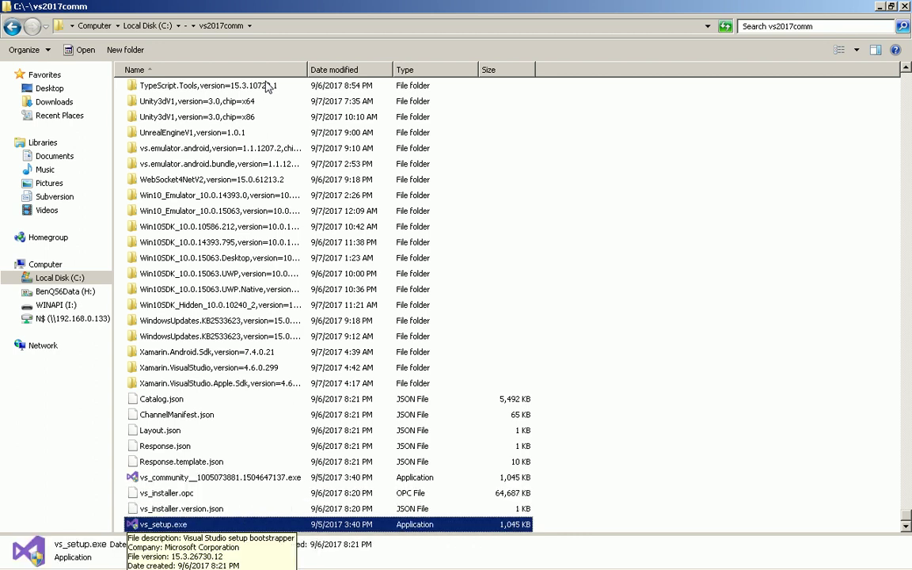
Clear the file selection, view the properties of the open vs2017comm folder itself, and close them.
{"action": "key", "text": "ctrl+space"}
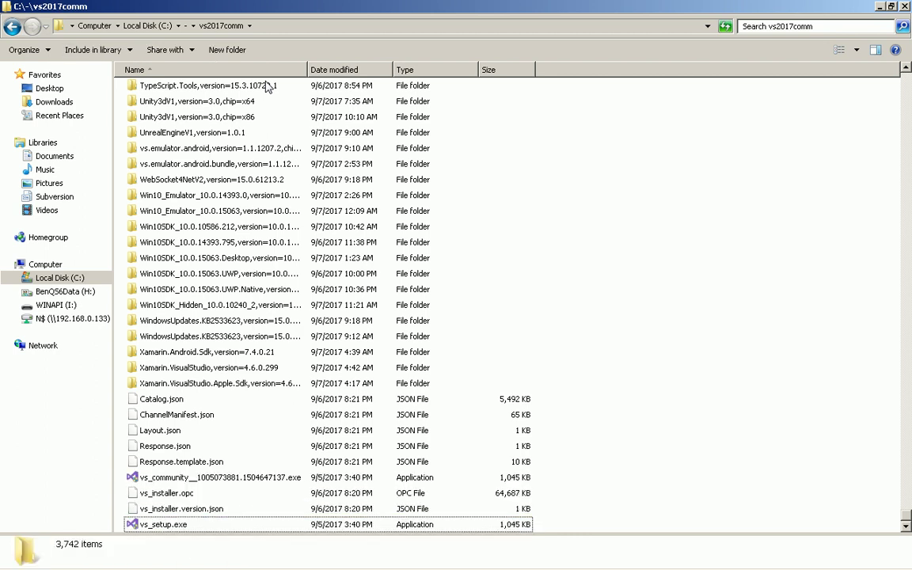
{"action": "key", "text": "Menu"}
{"action": "key", "text": "r"}
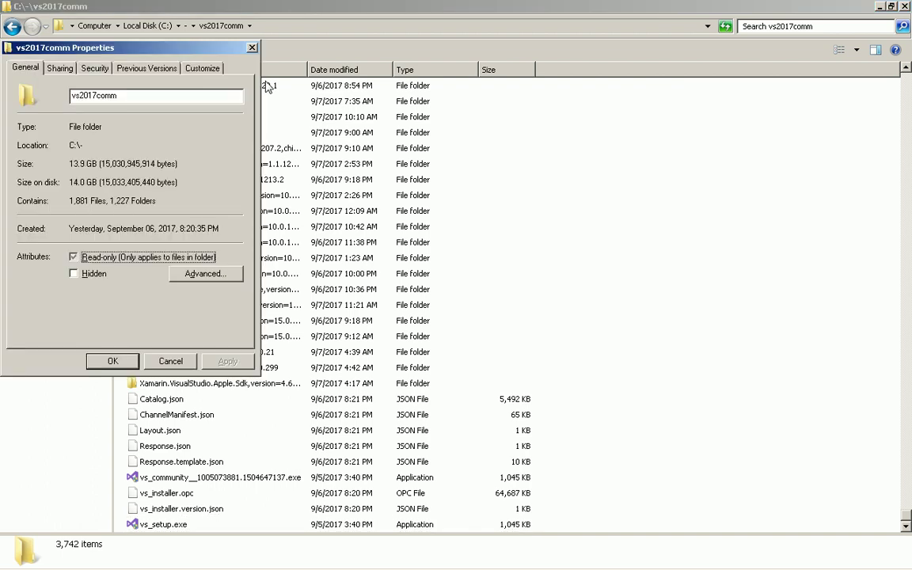
{"action": "key", "text": "Escape"}
Find the entries starting with "win" in the vs2017comm folder, then return to vs_setup.exe at the end of the listing.
{"action": "key", "text": "Home"}
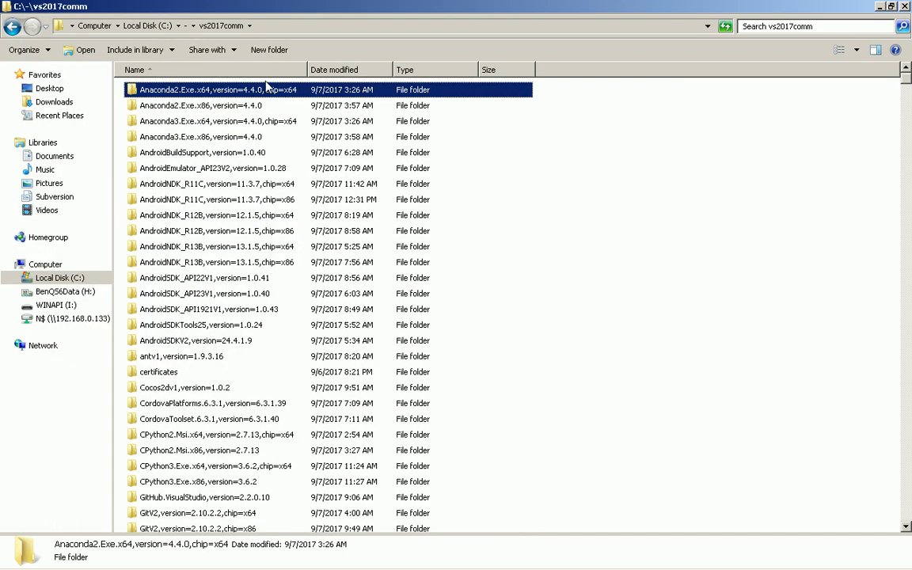
{"action": "type", "text": "win"}
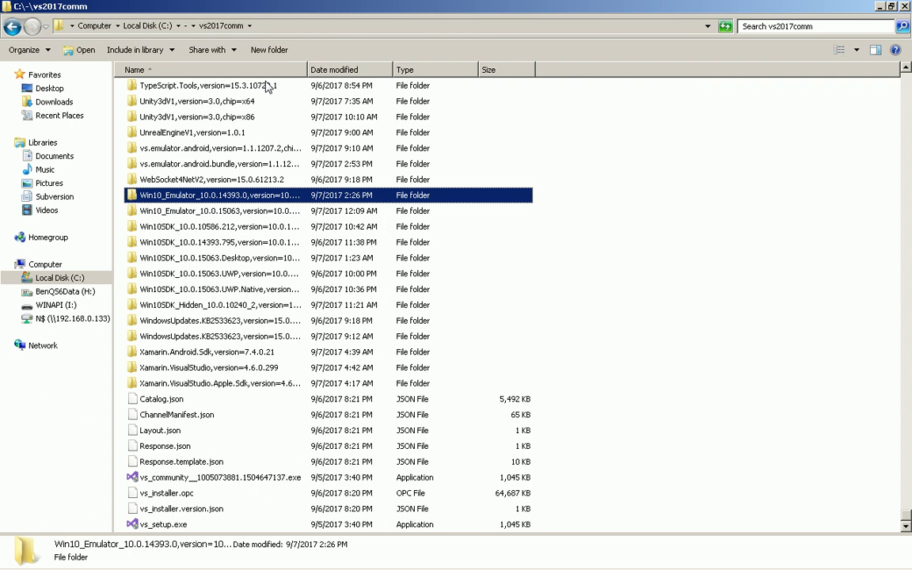
{"action": "key", "text": "End"}
{"action": "key", "text": "alt+Tab"}
{"action": "key", "text": "Escape"}
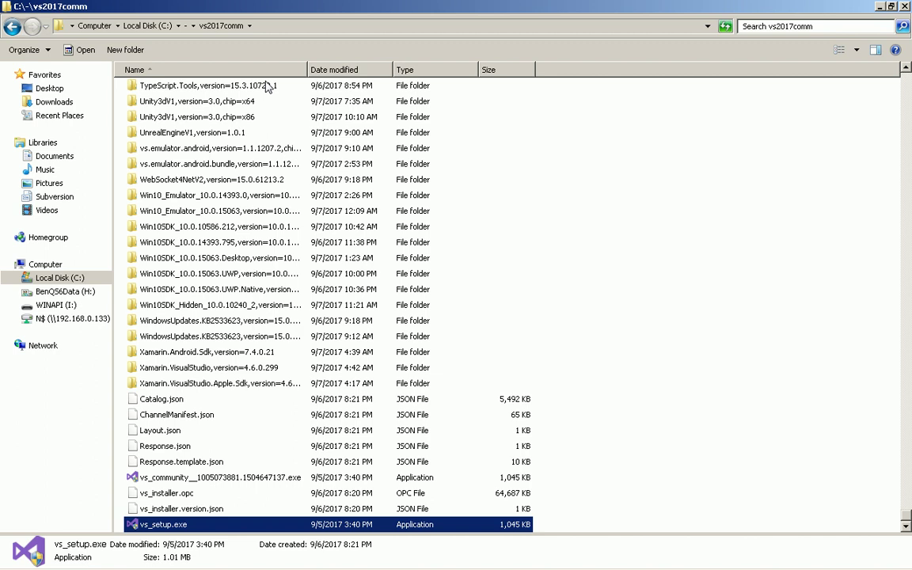
Run vs_setup.exe from the vs2017comm folder and accept the privacy statement and license terms.
{"action": "key", "text": "Return"}
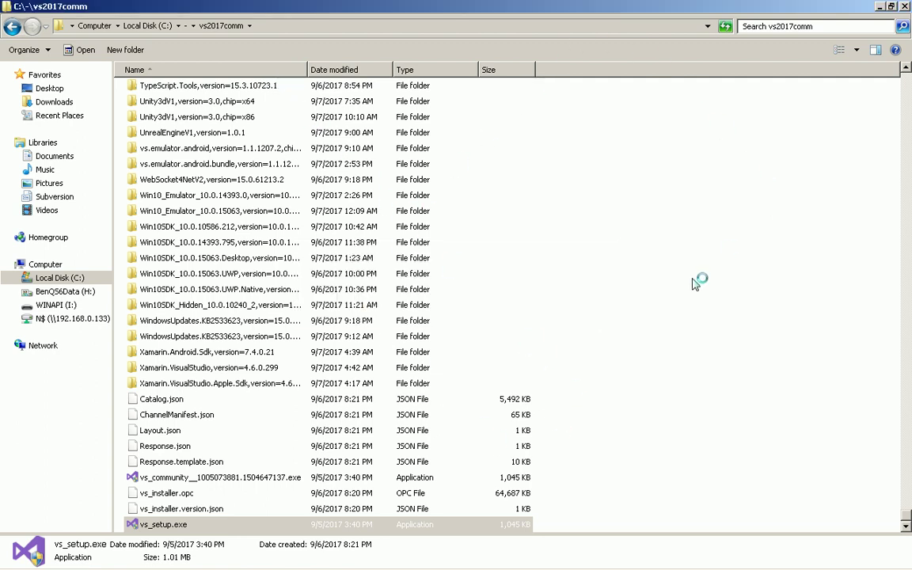
{"action": "mouse_move", "coordinate": [530, 567]}
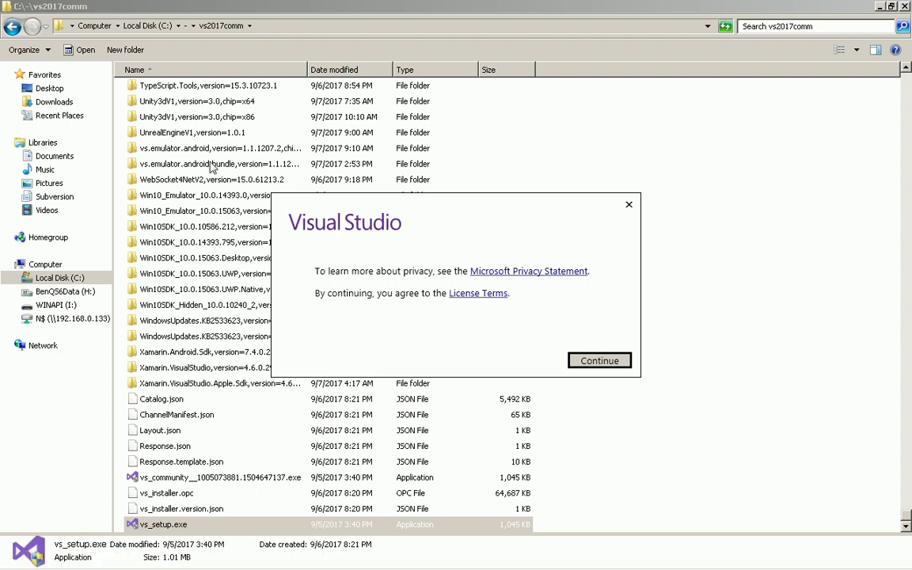
{"action": "left_click", "coordinate": [597, 362]}
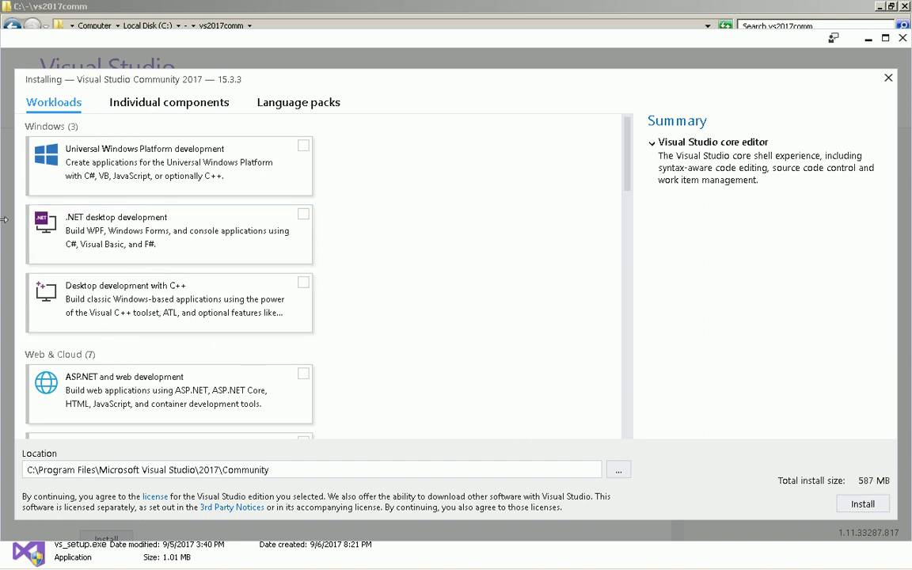
Review the available workloads for Visual Studio Community 2017, from the Windows group through Other Toolsets.
{"action": "scroll", "coordinate": [133, 403], "scroll_direction": "down", "scroll_amount": 3}
{"action": "scroll", "coordinate": [133, 404], "scroll_direction": "down", "scroll_amount": 7}
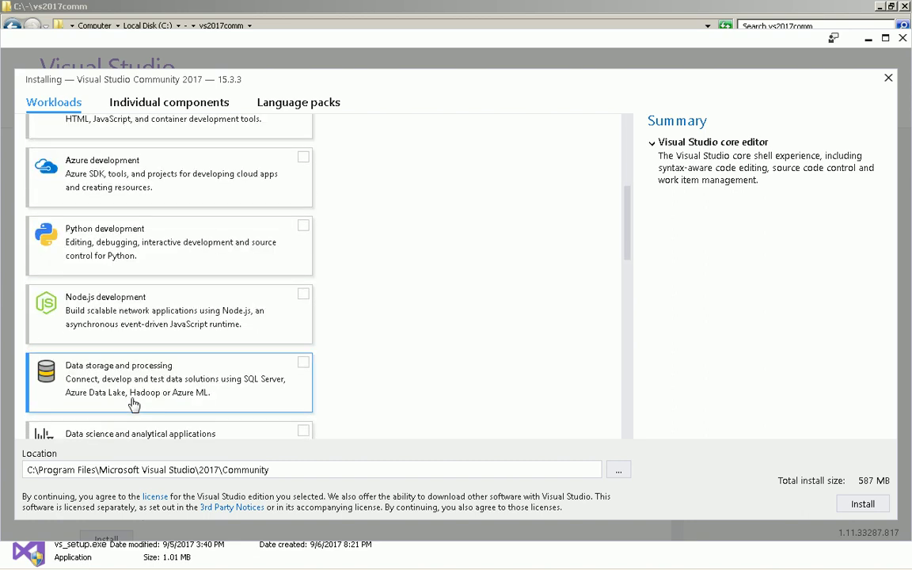
{"action": "scroll", "coordinate": [346, 403], "scroll_direction": "down", "scroll_amount": 2}
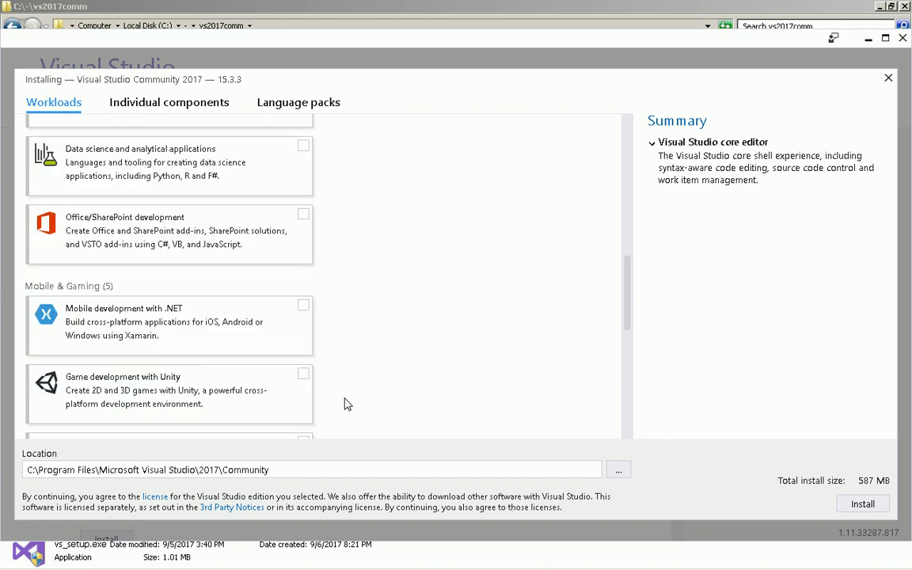
{"action": "scroll", "coordinate": [376, 403], "scroll_direction": "up", "scroll_amount": 12}
{"action": "scroll", "coordinate": [376, 403], "scroll_direction": "down", "scroll_amount": 3}
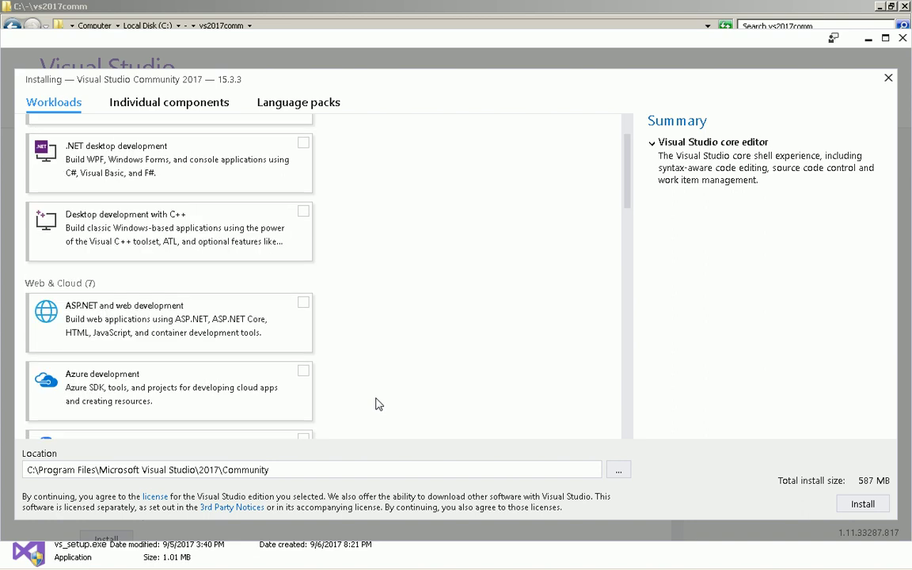
{"action": "scroll", "coordinate": [376, 404], "scroll_direction": "down", "scroll_amount": 2}
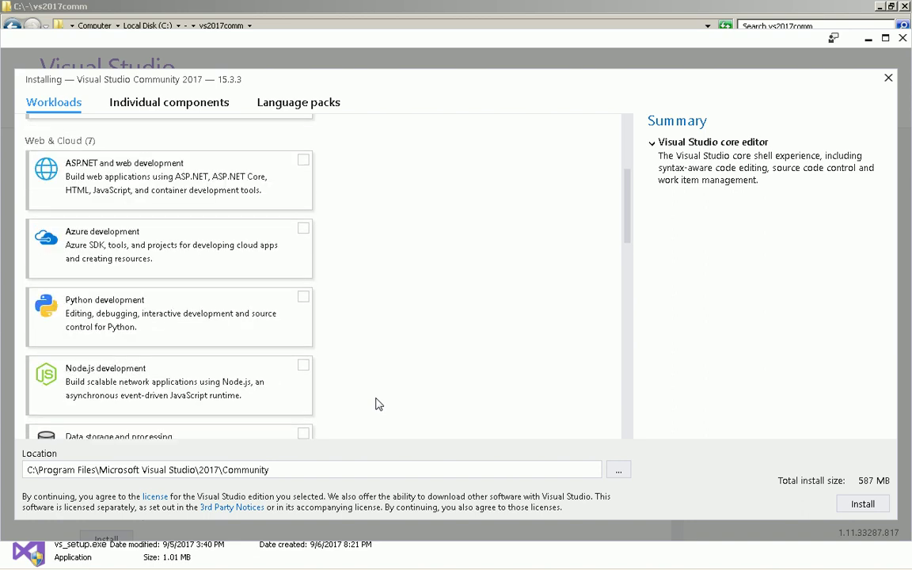
{"action": "scroll", "coordinate": [377, 404], "scroll_direction": "up", "scroll_amount": 3}
{"action": "scroll", "coordinate": [376, 404], "scroll_direction": "down", "scroll_amount": 1}
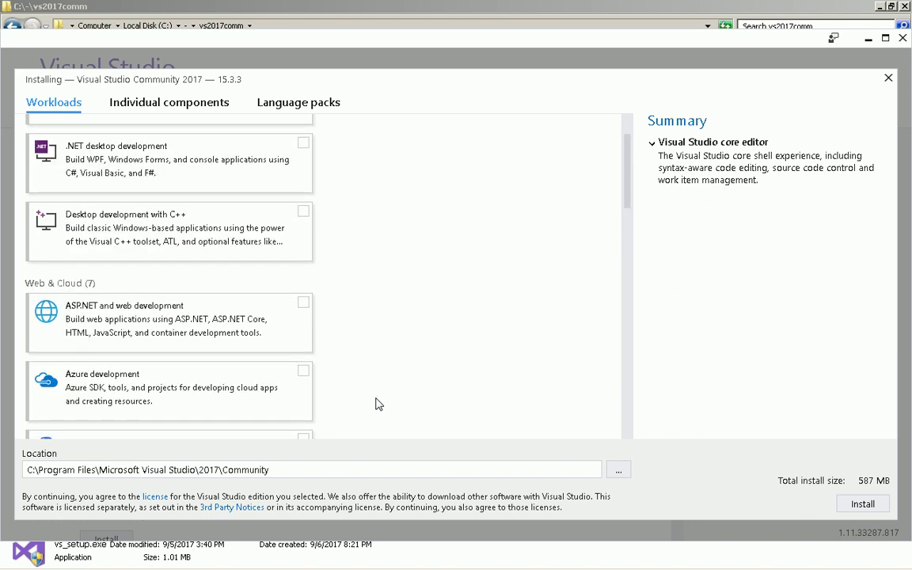
{"action": "scroll", "coordinate": [377, 404], "scroll_direction": "down", "scroll_amount": 4}
{"action": "scroll", "coordinate": [377, 403], "scroll_direction": "down", "scroll_amount": 2}
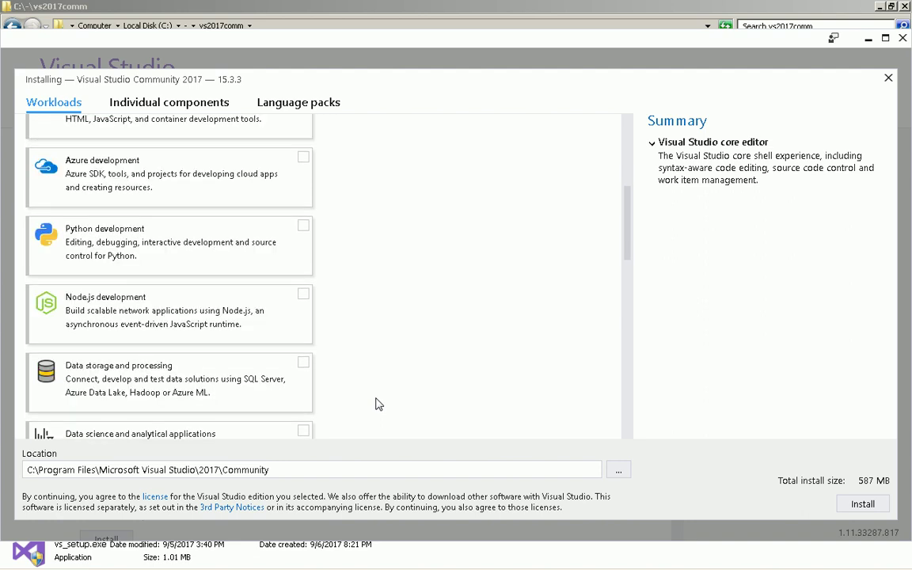
{"action": "scroll", "coordinate": [376, 403], "scroll_direction": "down", "scroll_amount": 2}
{"action": "scroll", "coordinate": [377, 404], "scroll_direction": "down", "scroll_amount": 2}
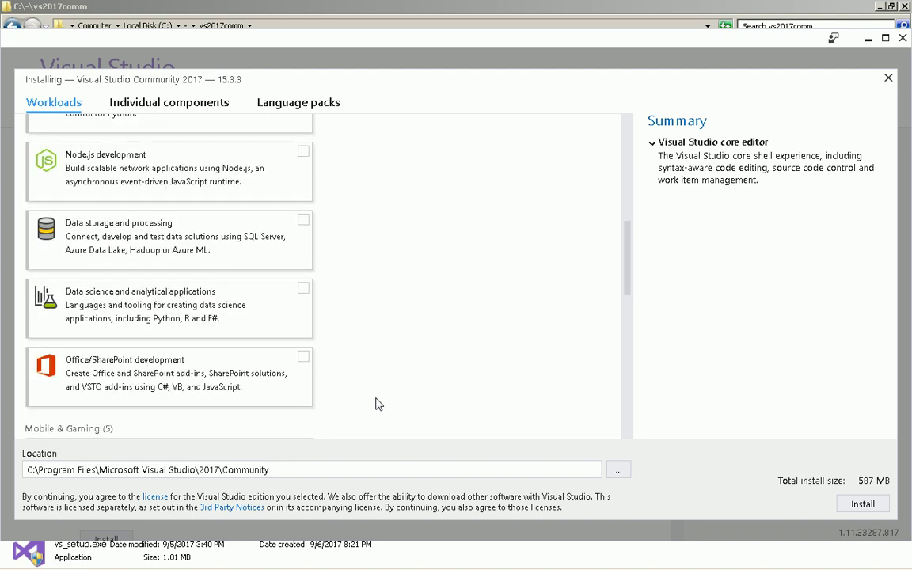
{"action": "scroll", "coordinate": [376, 404], "scroll_direction": "down", "scroll_amount": 2}
{"action": "scroll", "coordinate": [377, 403], "scroll_direction": "down", "scroll_amount": 2}
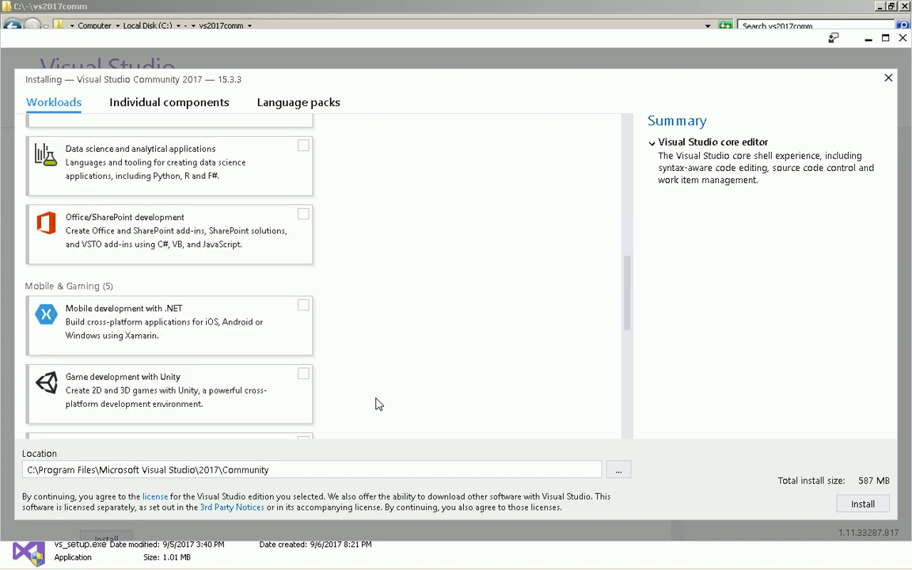
{"action": "scroll", "coordinate": [377, 404], "scroll_direction": "down", "scroll_amount": 2}
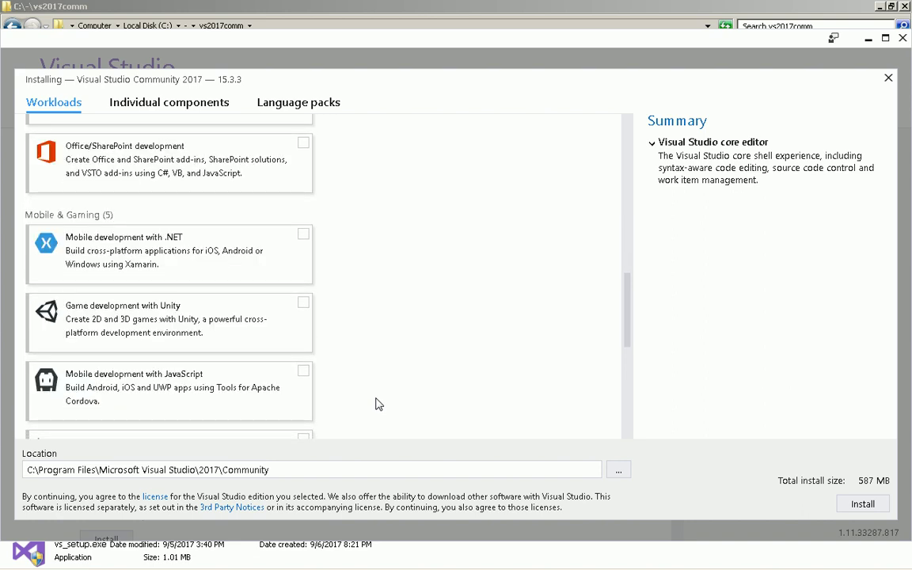
{"action": "scroll", "coordinate": [377, 403], "scroll_direction": "down", "scroll_amount": 4}
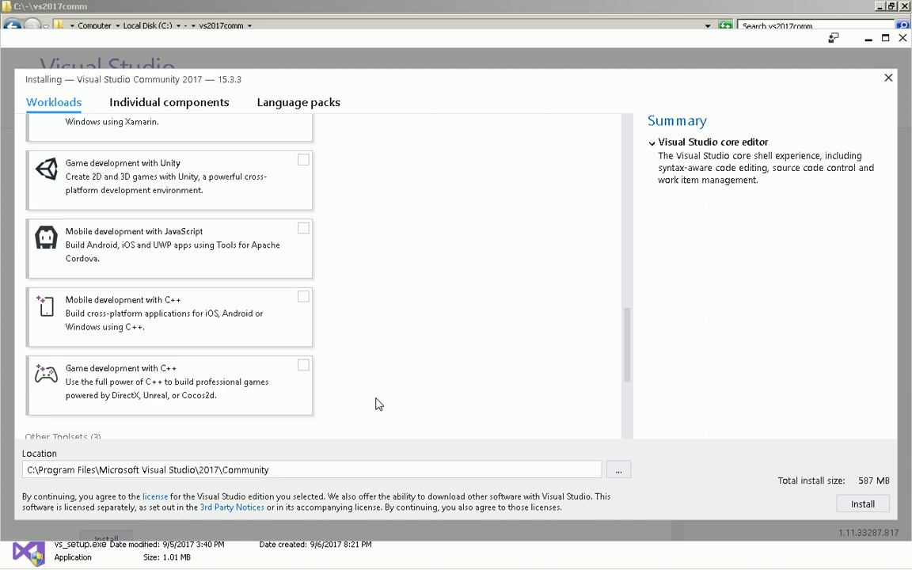
{"action": "scroll", "coordinate": [377, 403], "scroll_direction": "down", "scroll_amount": 2}
{"action": "scroll", "coordinate": [377, 403], "scroll_direction": "down", "scroll_amount": 2}
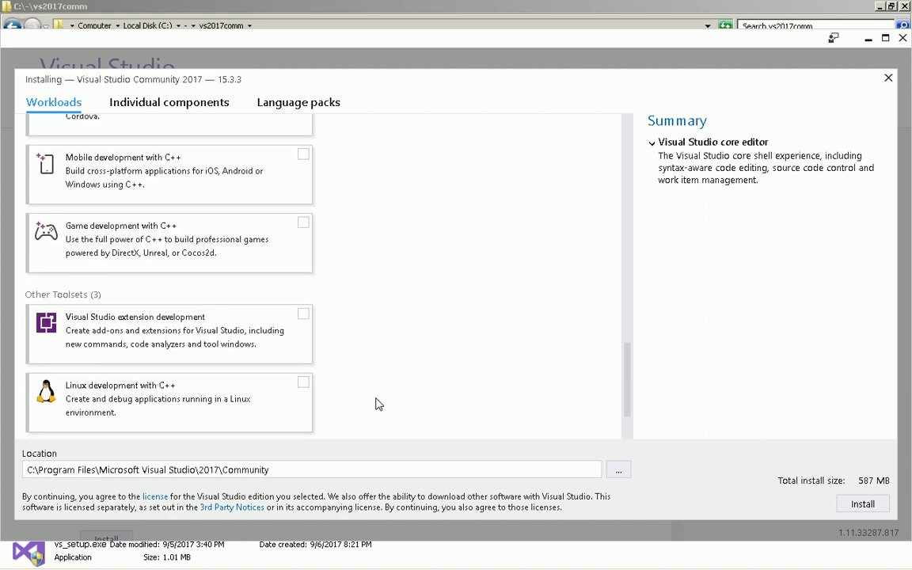
{"action": "scroll", "coordinate": [377, 403], "scroll_direction": "down", "scroll_amount": 2}
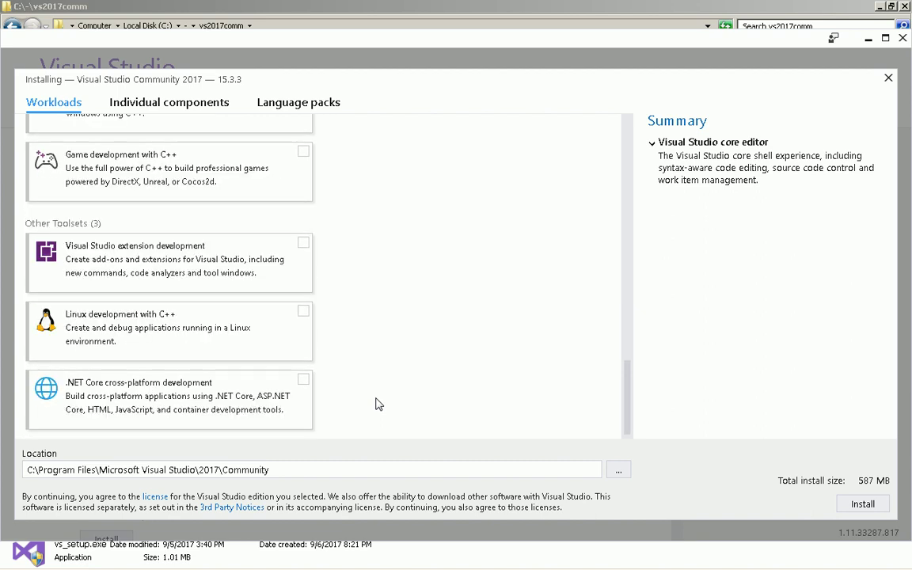
{"action": "scroll", "coordinate": [377, 404], "scroll_direction": "down", "scroll_amount": 1}
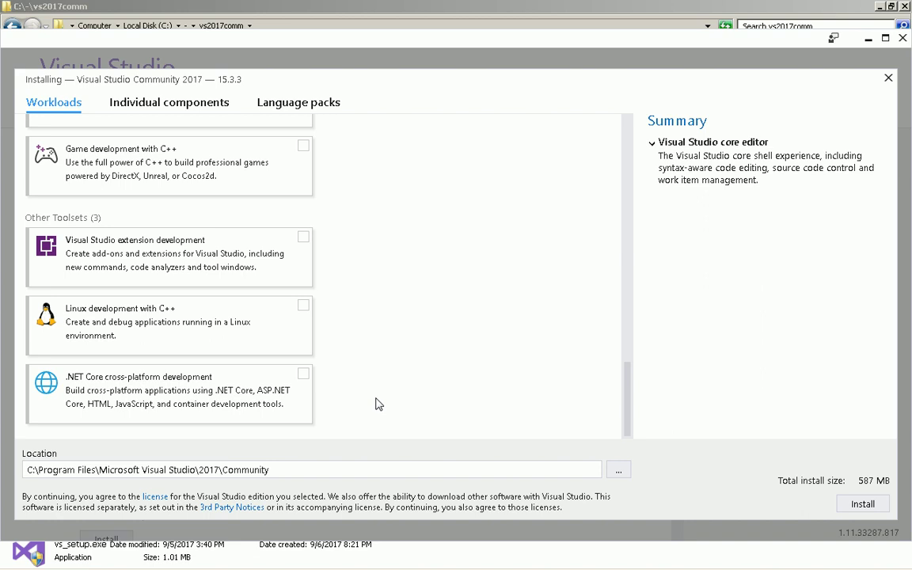
Examine the individual components offered by the installer, from the .NET group through Development activities.
{"action": "left_click", "coordinate": [173, 115]}
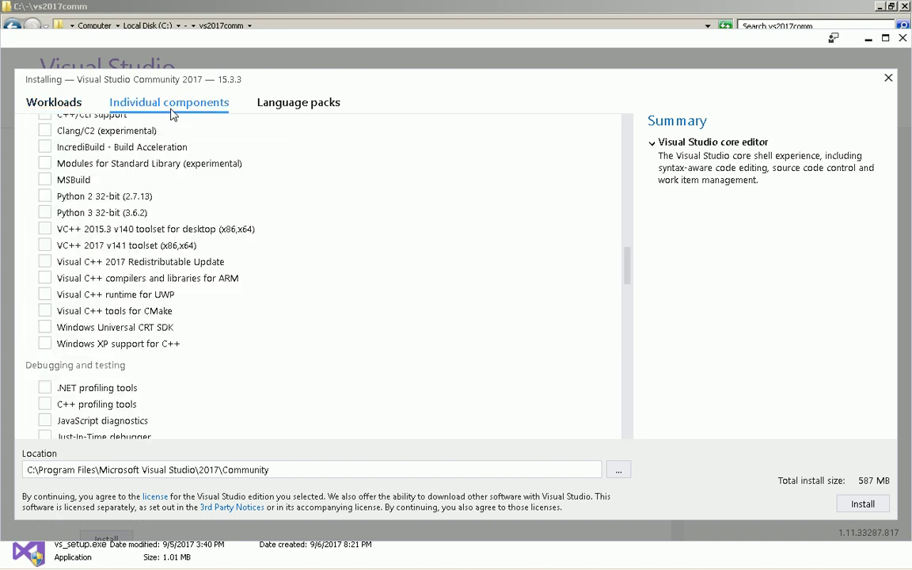
{"action": "scroll", "coordinate": [277, 193], "scroll_direction": "up", "scroll_amount": 10}
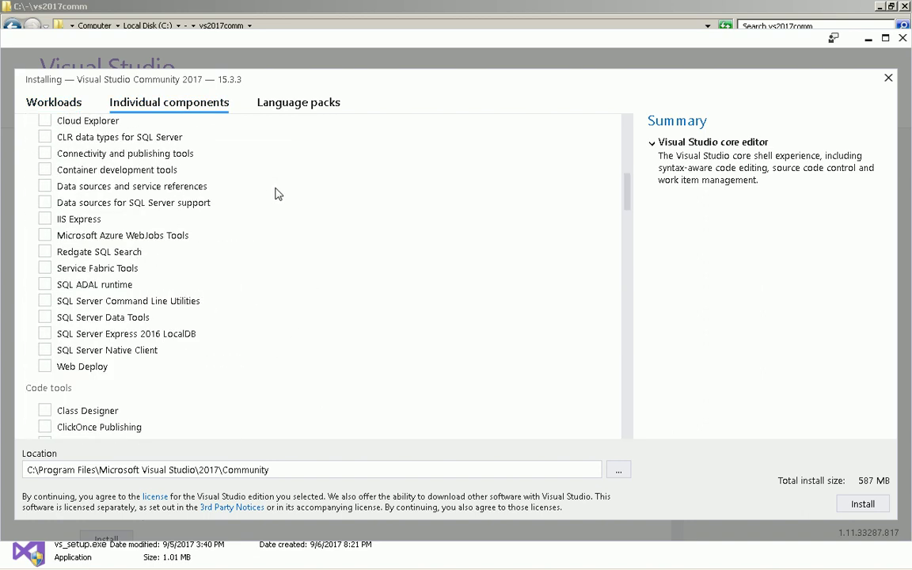
{"action": "scroll", "coordinate": [475, 194], "scroll_direction": "down", "scroll_amount": 2}
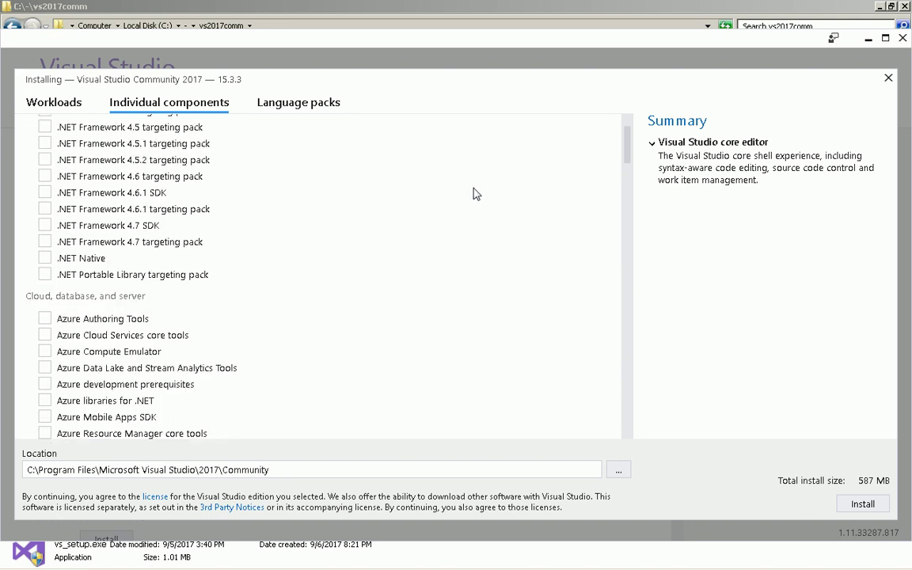
{"action": "scroll", "coordinate": [475, 193], "scroll_direction": "down", "scroll_amount": 4}
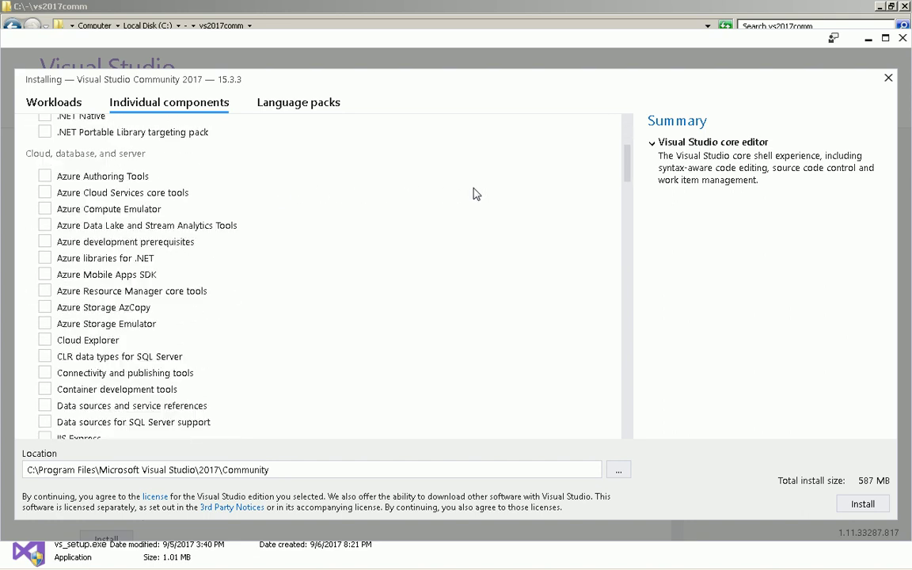
{"action": "scroll", "coordinate": [475, 193], "scroll_direction": "down", "scroll_amount": 2}
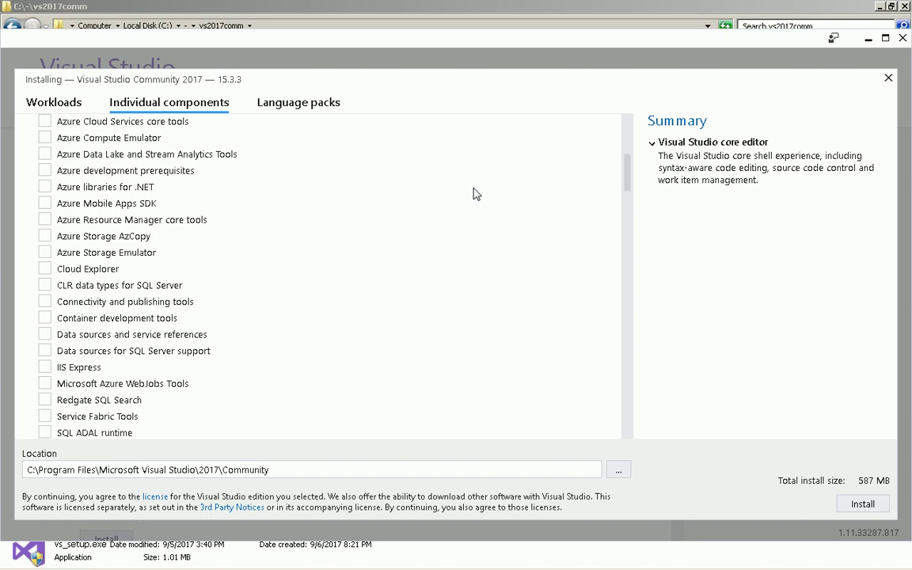
{"action": "scroll", "coordinate": [475, 193], "scroll_direction": "down", "scroll_amount": 2}
{"action": "scroll", "coordinate": [475, 193], "scroll_direction": "down", "scroll_amount": 4}
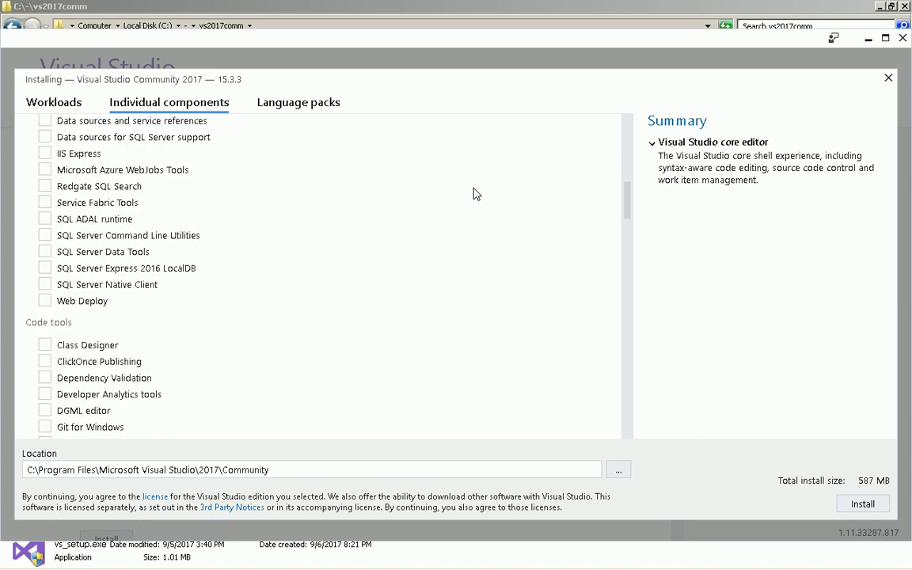
{"action": "scroll", "coordinate": [475, 193], "scroll_direction": "down", "scroll_amount": 2}
{"action": "scroll", "coordinate": [475, 193], "scroll_direction": "down", "scroll_amount": 4}
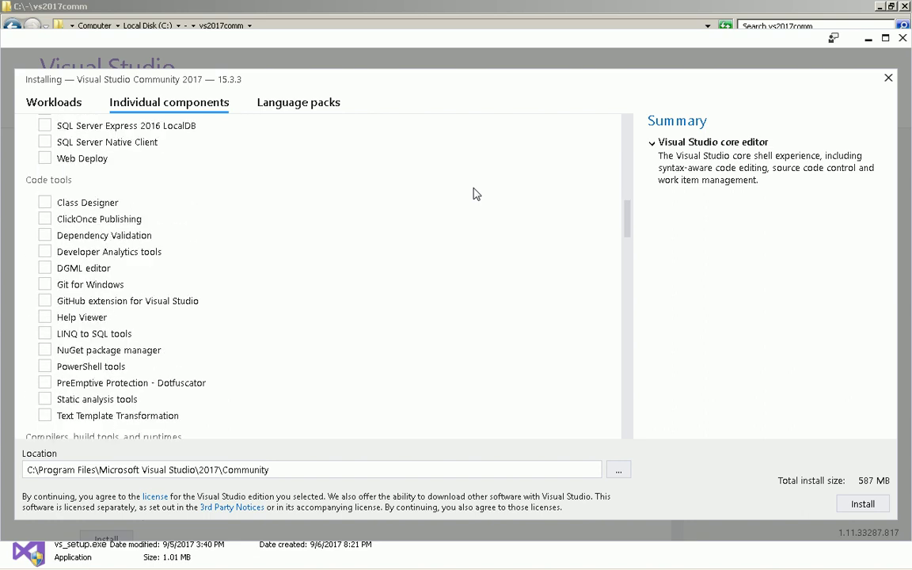
{"action": "scroll", "coordinate": [475, 193], "scroll_direction": "down", "scroll_amount": 2}
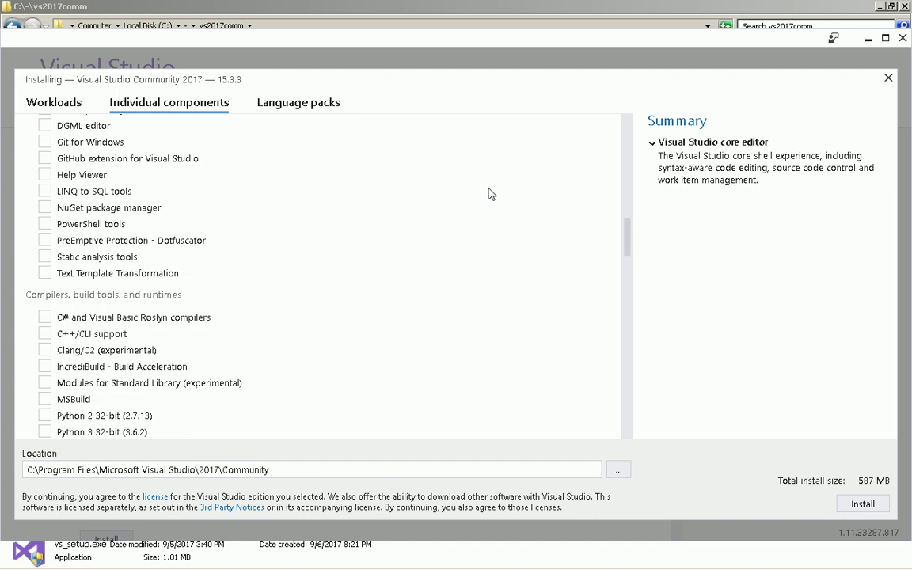
{"action": "scroll", "coordinate": [488, 193], "scroll_direction": "down", "scroll_amount": 4}
{"action": "scroll", "coordinate": [489, 193], "scroll_direction": "down", "scroll_amount": 6}
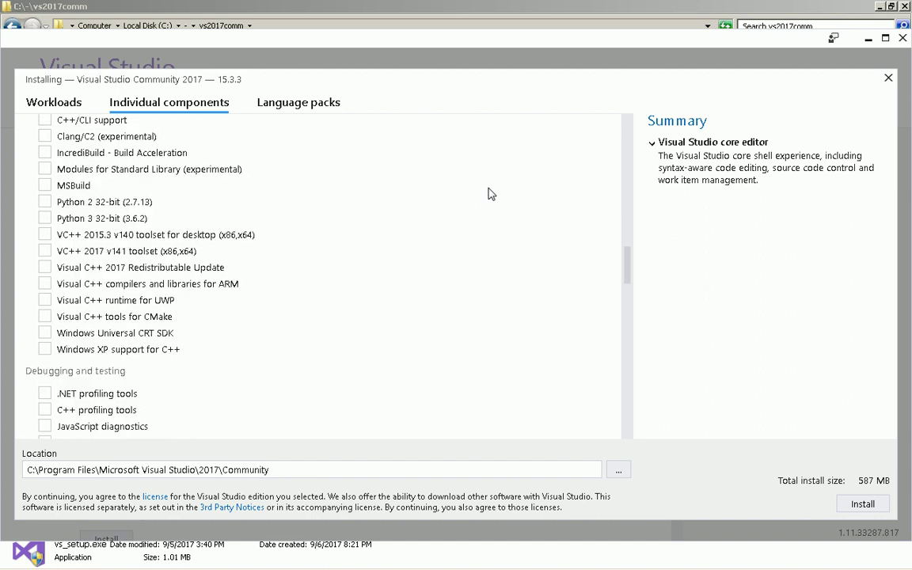
{"action": "scroll", "coordinate": [488, 194], "scroll_direction": "down", "scroll_amount": 2}
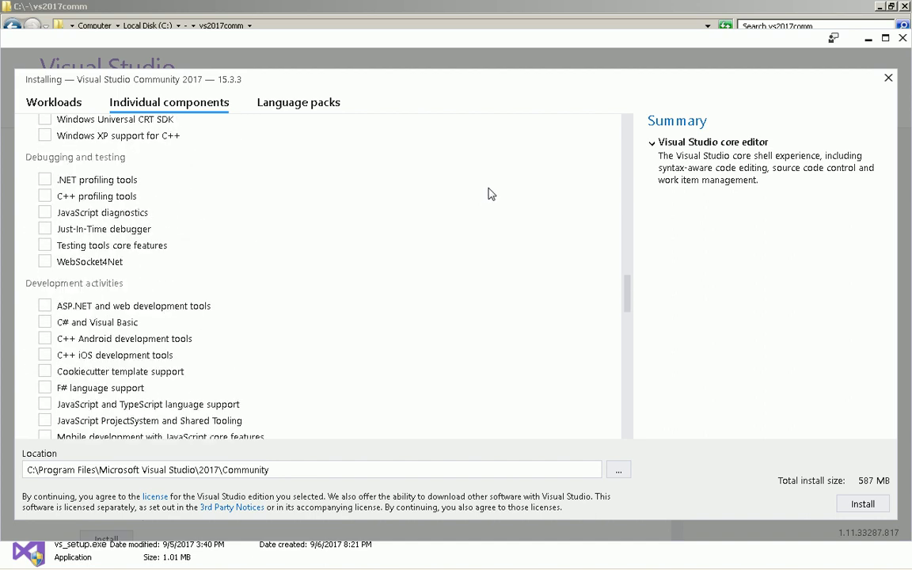
{"action": "scroll", "coordinate": [489, 193], "scroll_direction": "down", "scroll_amount": 4}
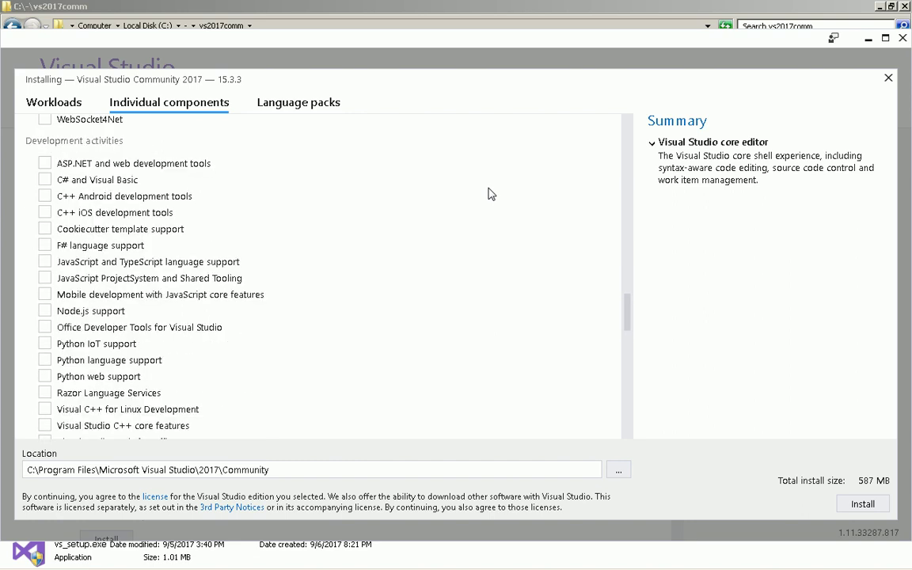